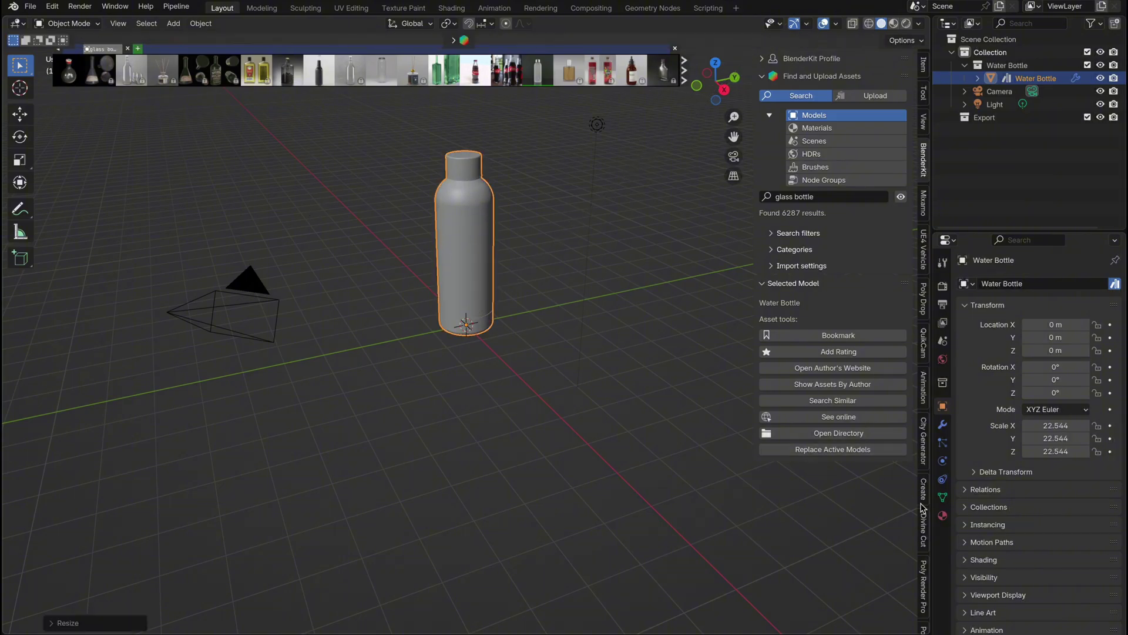
- Scale the water bottle uniformly to about 19.98 and hide the BlenderKit asset strip
{"action": "key", "text": "s"}
{"action": "left_click", "coordinate": [559, 233]}
{"action": "left_click", "coordinate": [453, 38]}
{"action": "left_click", "coordinate": [242, 36]}
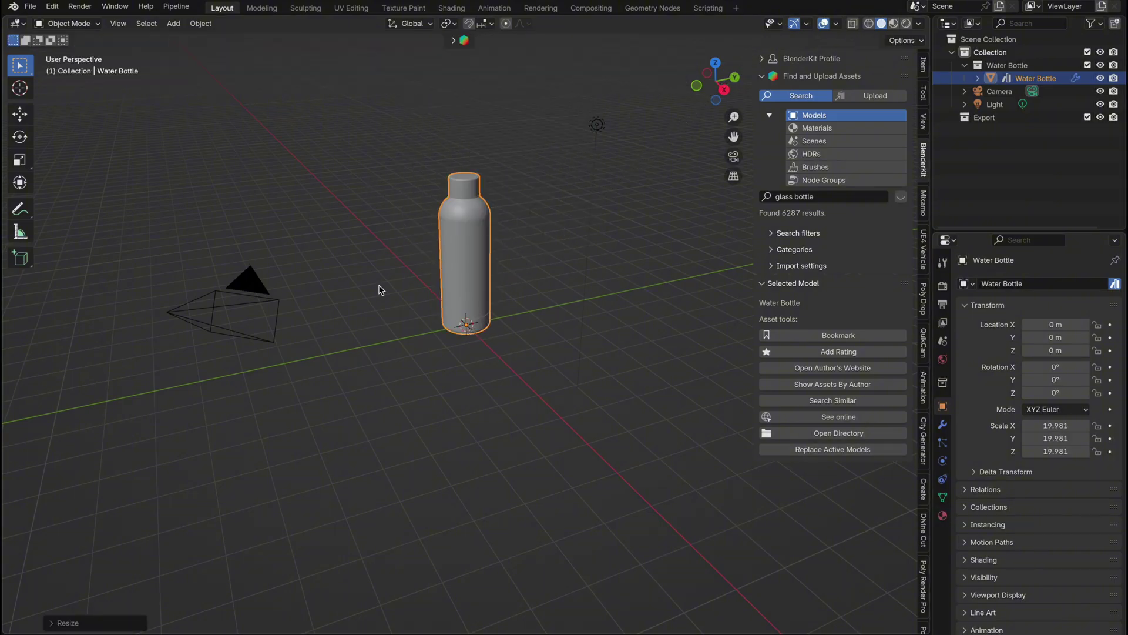
- Show the bottle in material preview shading and apply its scale
{"action": "middle_click_drag", "start_coordinate": [455, 288], "coordinate": [479, 276]}
{"action": "left_click", "coordinate": [943, 515]}
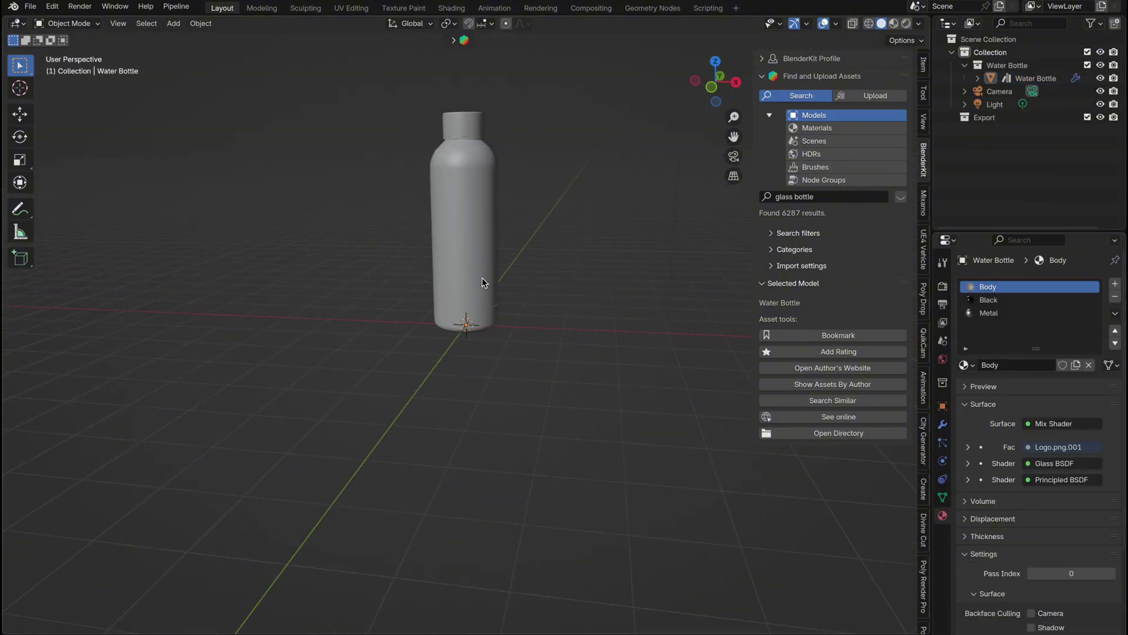
{"action": "left_click", "coordinate": [475, 235]}
{"action": "key", "text": "ctrl+a"}
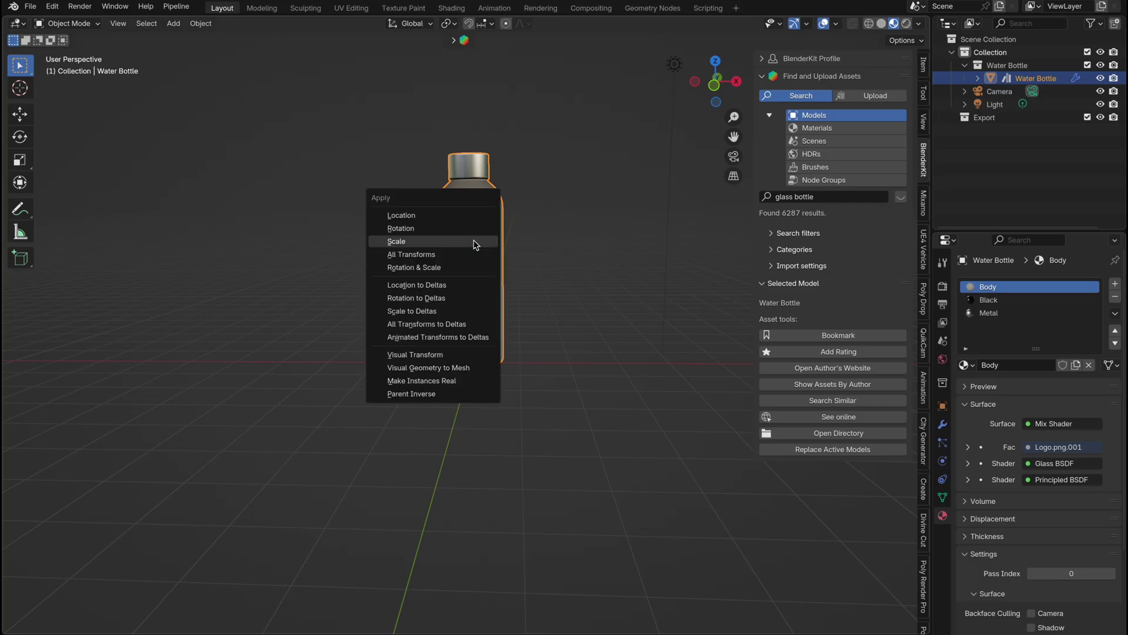
{"action": "left_click", "coordinate": [476, 242]}
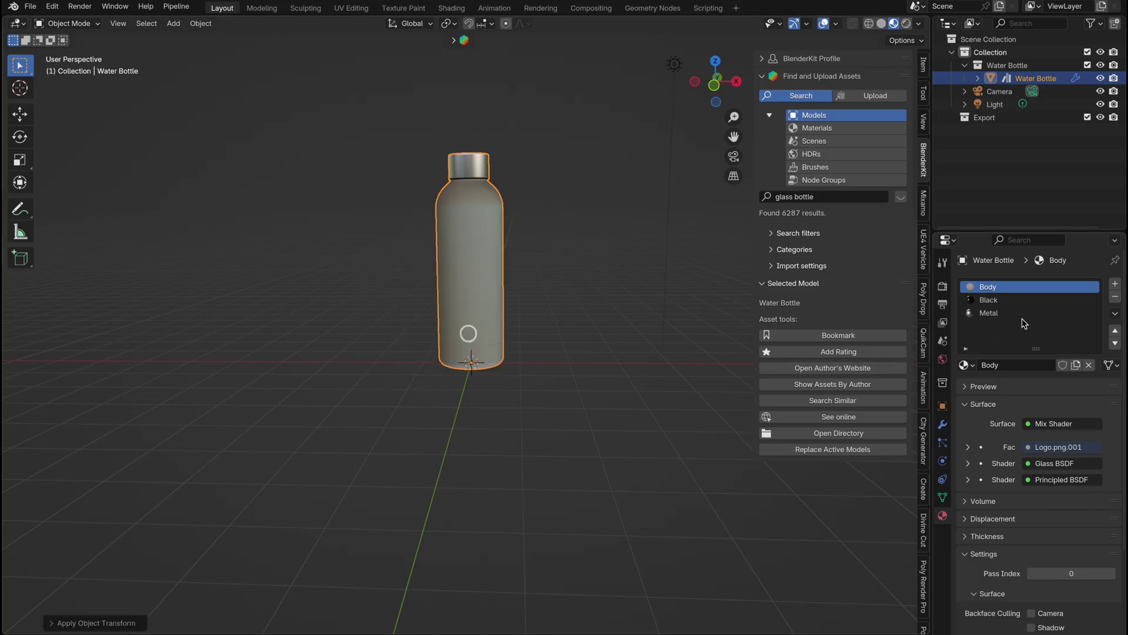
- Rename the bottle's Body material to LiquidMaterial and switch to the Shading workspace
{"action": "left_click", "coordinate": [1021, 288]}
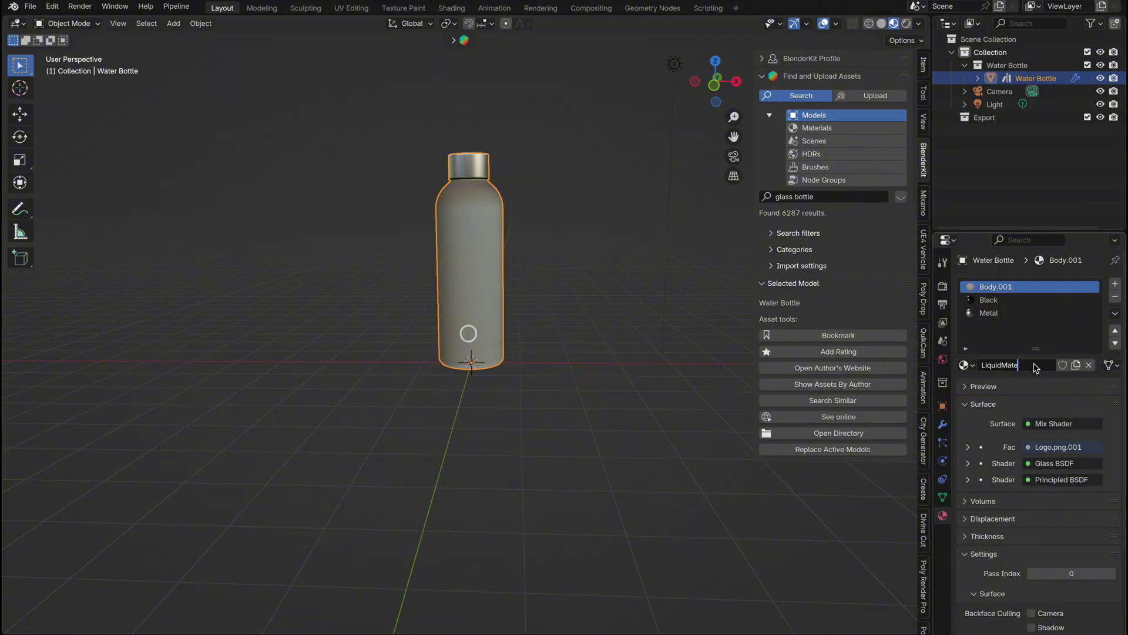
{"action": "left_click", "coordinate": [452, 8]}
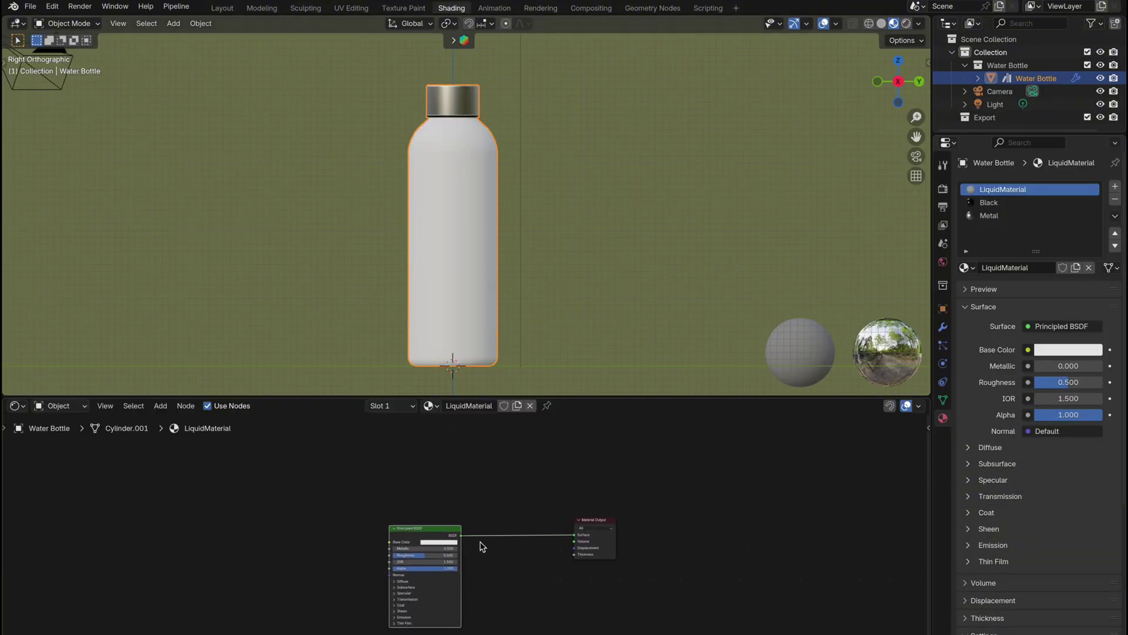
- Insert a Mix Shader node between the Principled BSDF and the Material Output
{"action": "left_click_drag", "start_coordinate": [482, 541], "coordinate": [487, 541]}
{"action": "type", "text": "mix"}
{"action": "key", "text": "Return"}
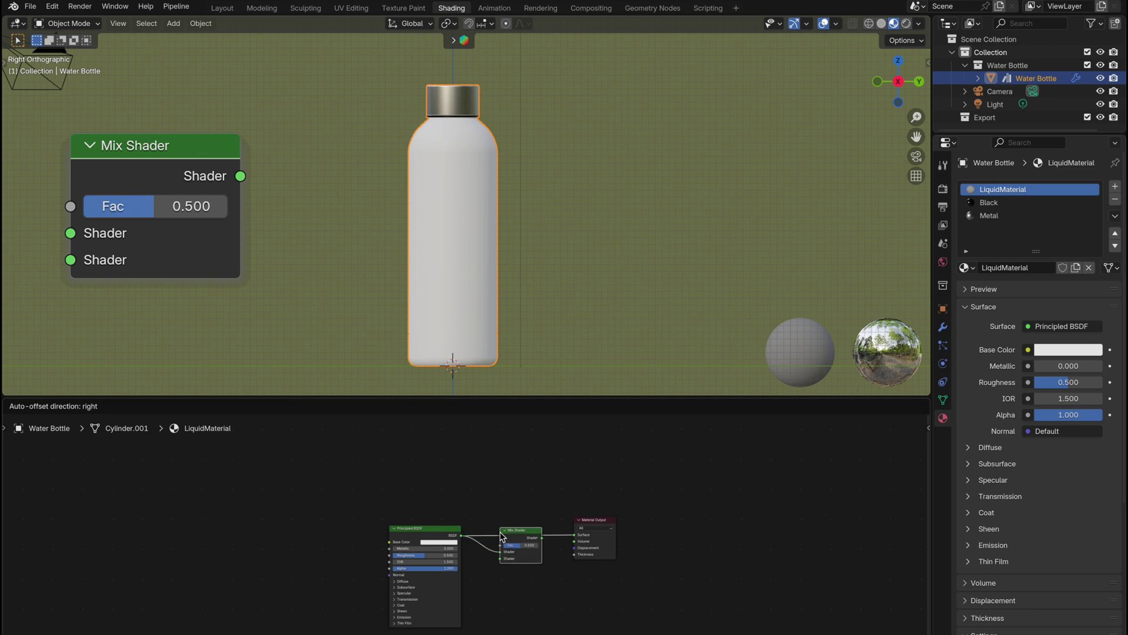
{"action": "left_click", "coordinate": [500, 533]}
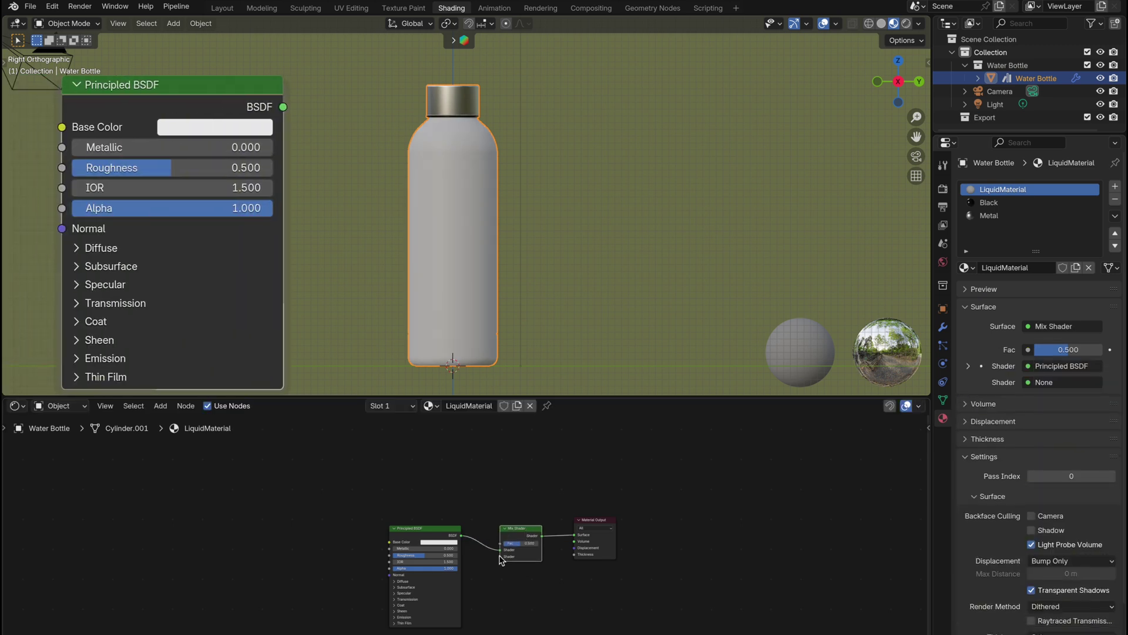
- Duplicate the Principled BSDF above the original and connect the copy to the Mix Shader's second Shader input
{"action": "left_click", "coordinate": [438, 529]}
{"action": "key", "text": "shift+d"}
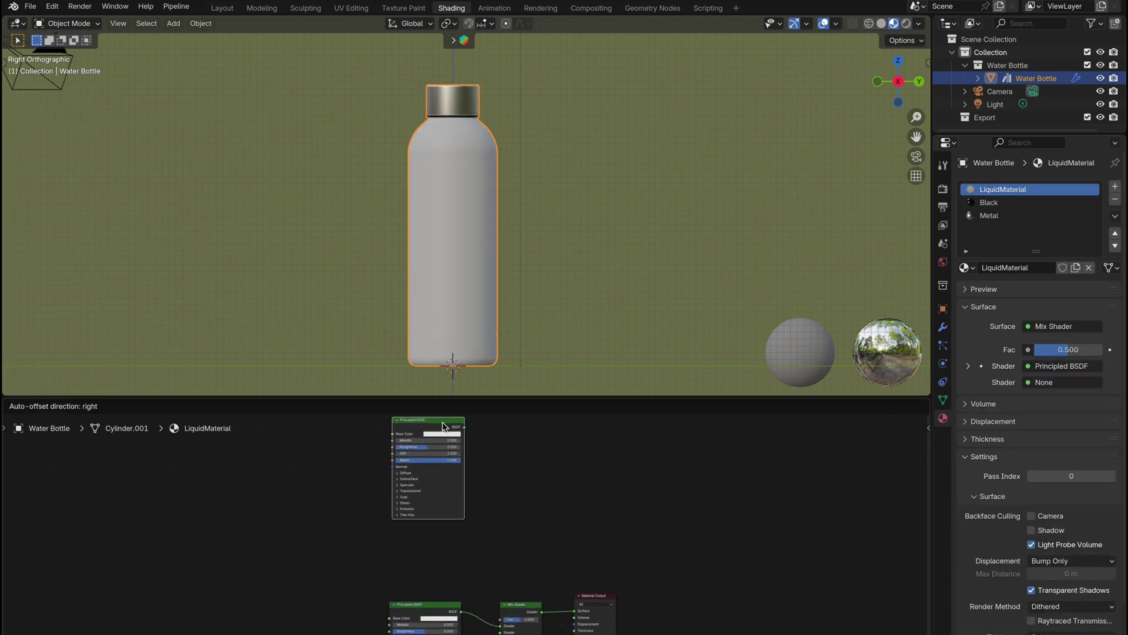
{"action": "left_click", "coordinate": [440, 525]}
{"action": "middle_click_drag", "start_coordinate": [506, 611], "coordinate": [497, 565]}
{"action": "left_click_drag", "start_coordinate": [465, 606], "coordinate": [492, 616]}
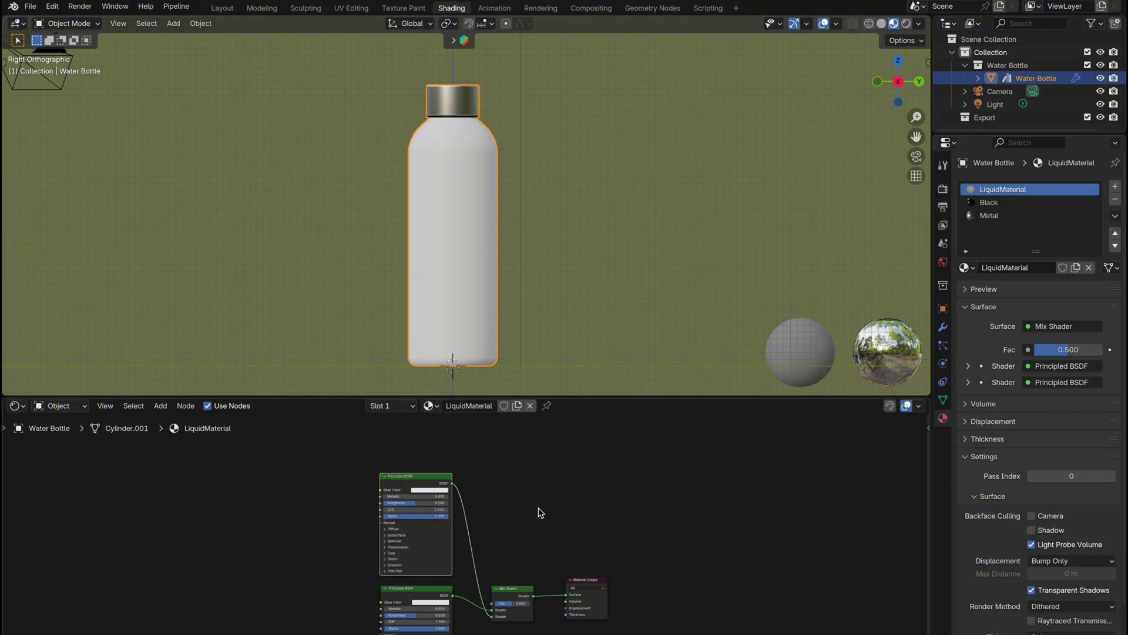
- Add a Color Ramp feeding the lower Principled BSDF's Base Color and link its Color output to the Mix Shader's Fac
{"action": "middle_click_drag", "start_coordinate": [381, 605], "coordinate": [447, 549]}
{"action": "left_click_drag", "start_coordinate": [389, 556], "coordinate": [389, 555]}
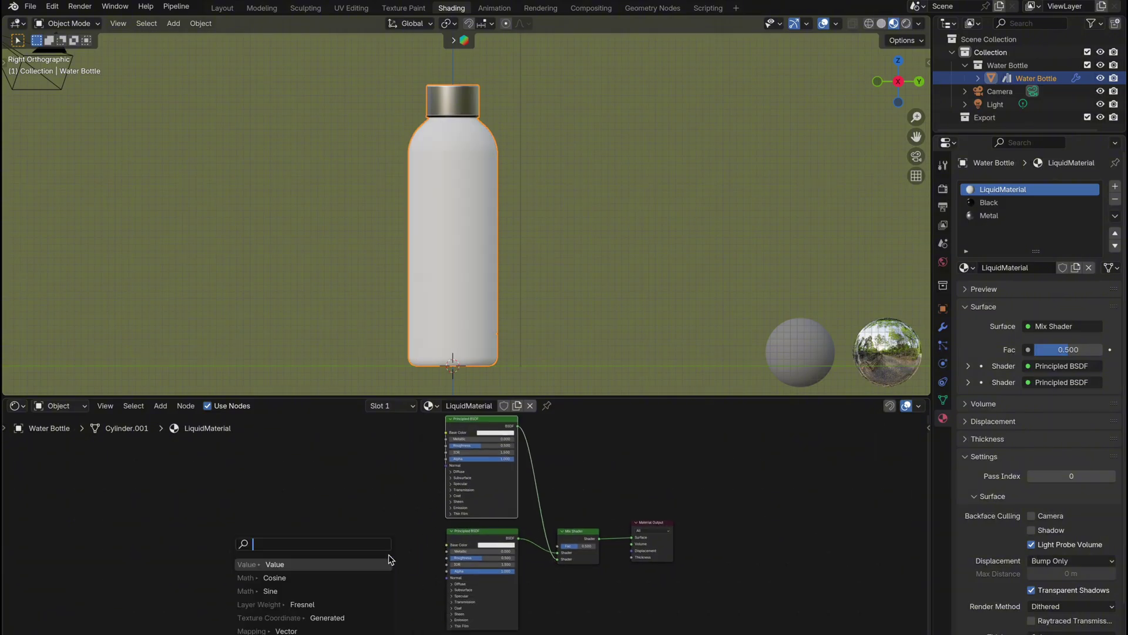
{"action": "type", "text": "color ramp"}
{"action": "key", "text": "Return"}
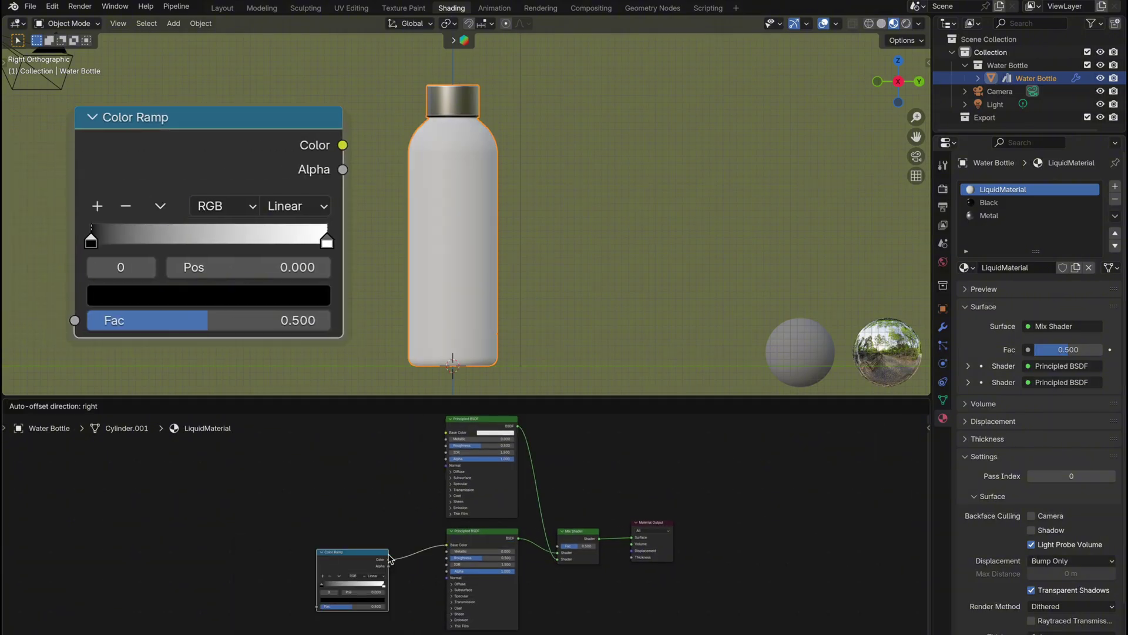
{"action": "left_click", "coordinate": [365, 550]}
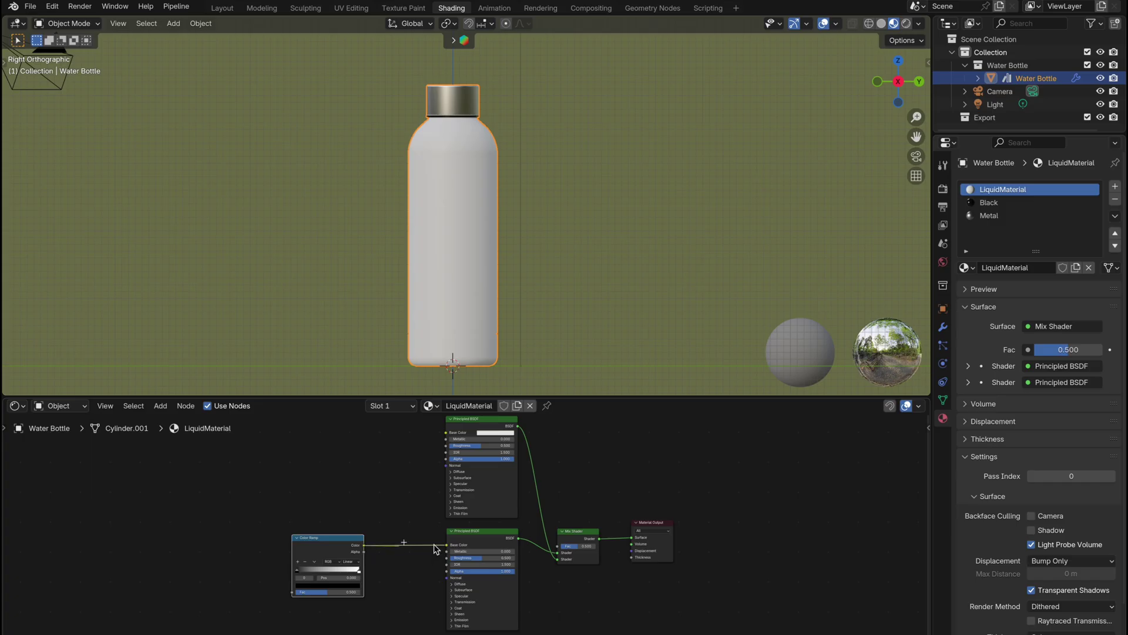
{"action": "left_click_drag", "start_coordinate": [556, 550], "coordinate": [557, 551]}
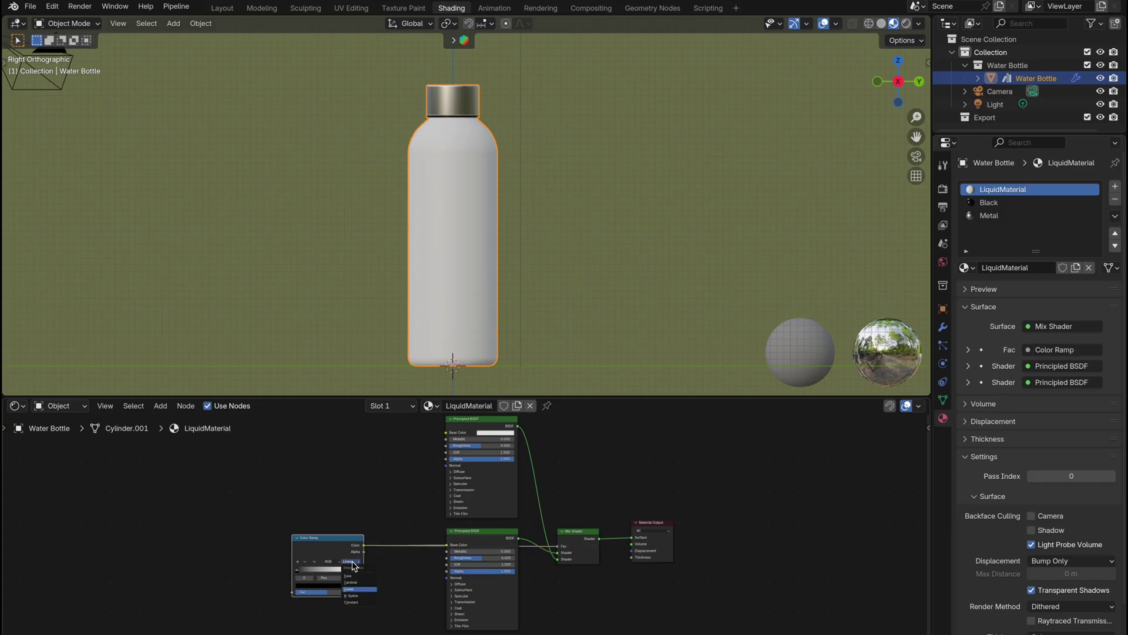
- Set the Color Ramp to Constant interpolation with its white stop at position 1.000
{"action": "left_click", "coordinate": [361, 602]}
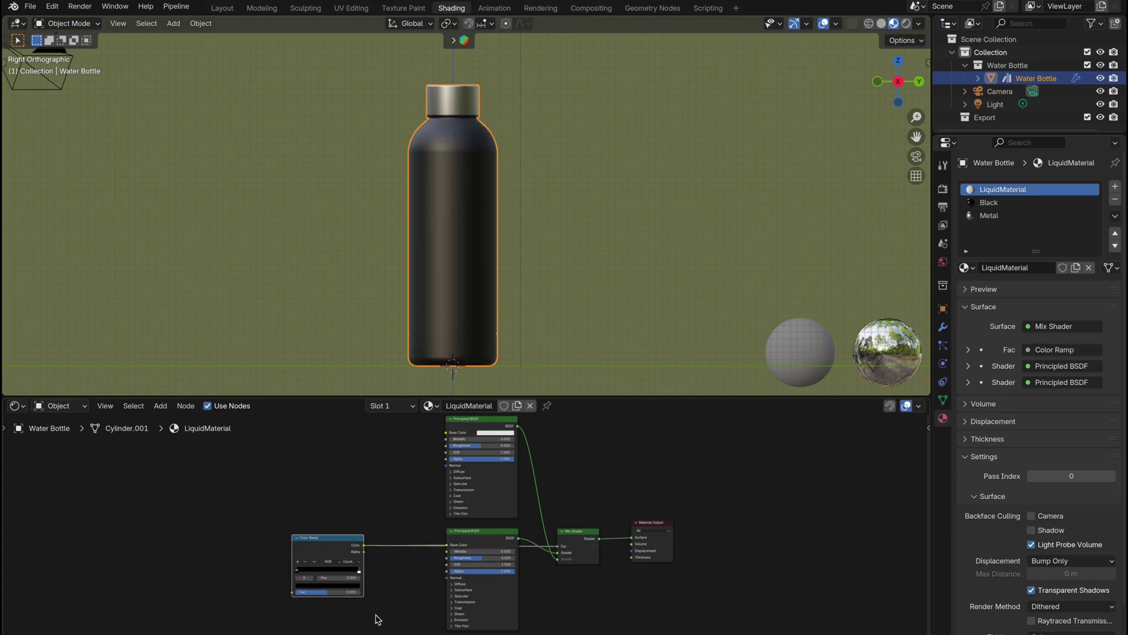
{"action": "left_click_drag", "start_coordinate": [355, 570], "coordinate": [383, 570]}
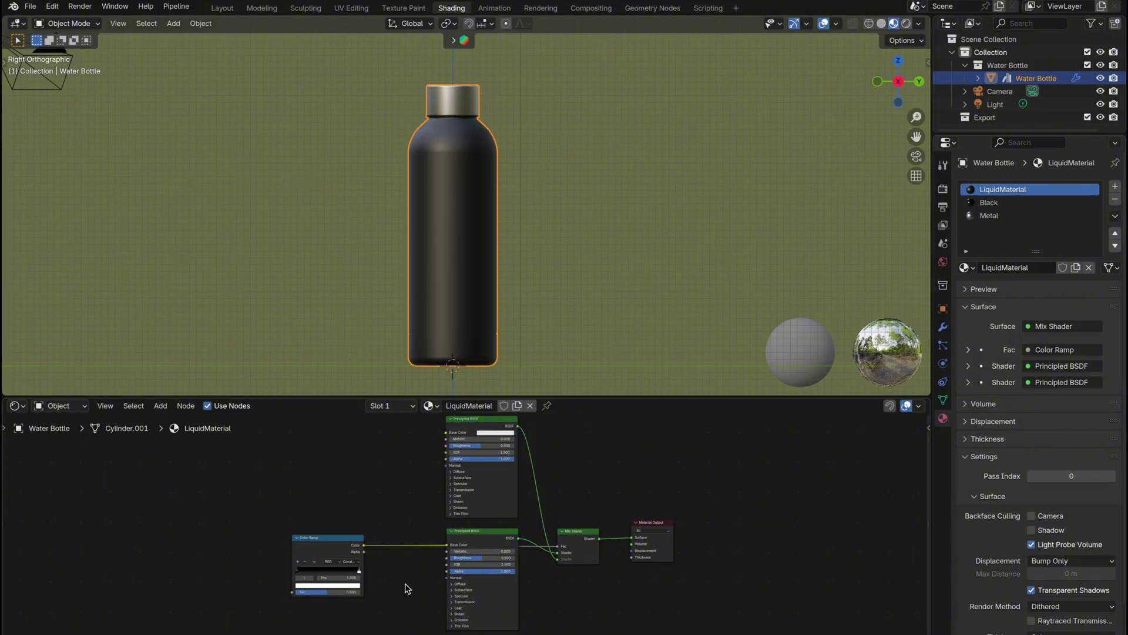
- Add a Mapping node with its Vector output feeding the Color Ramp's Fac input
{"action": "middle_click_drag", "start_coordinate": [329, 617], "coordinate": [406, 581]}
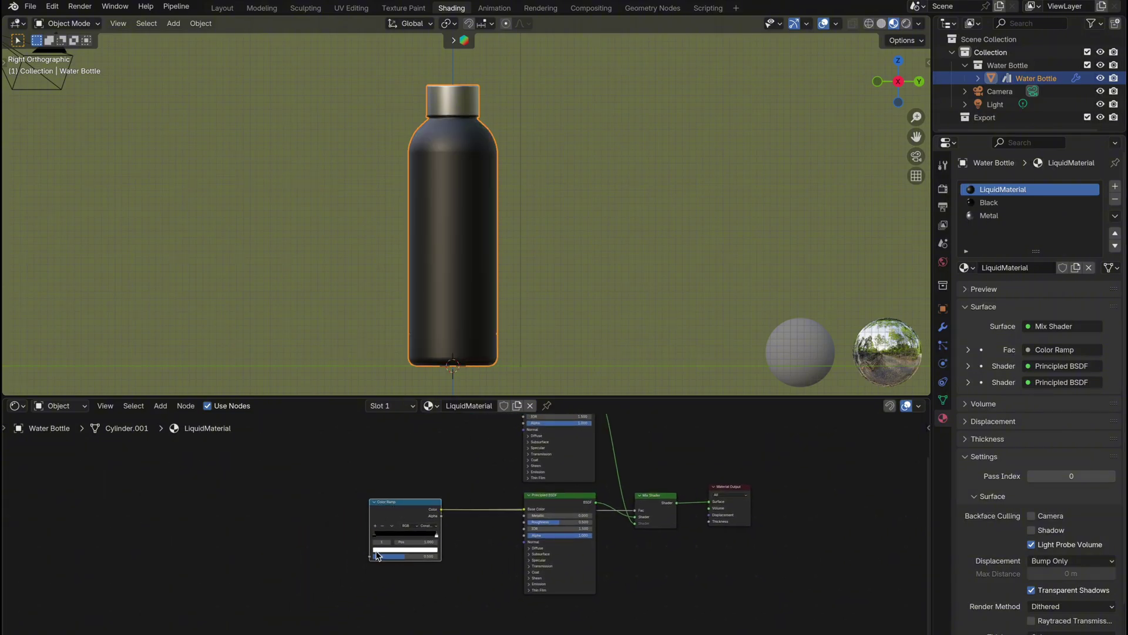
{"action": "left_click_drag", "start_coordinate": [287, 563], "coordinate": [287, 563]}
{"action": "type", "text": "mapp"}
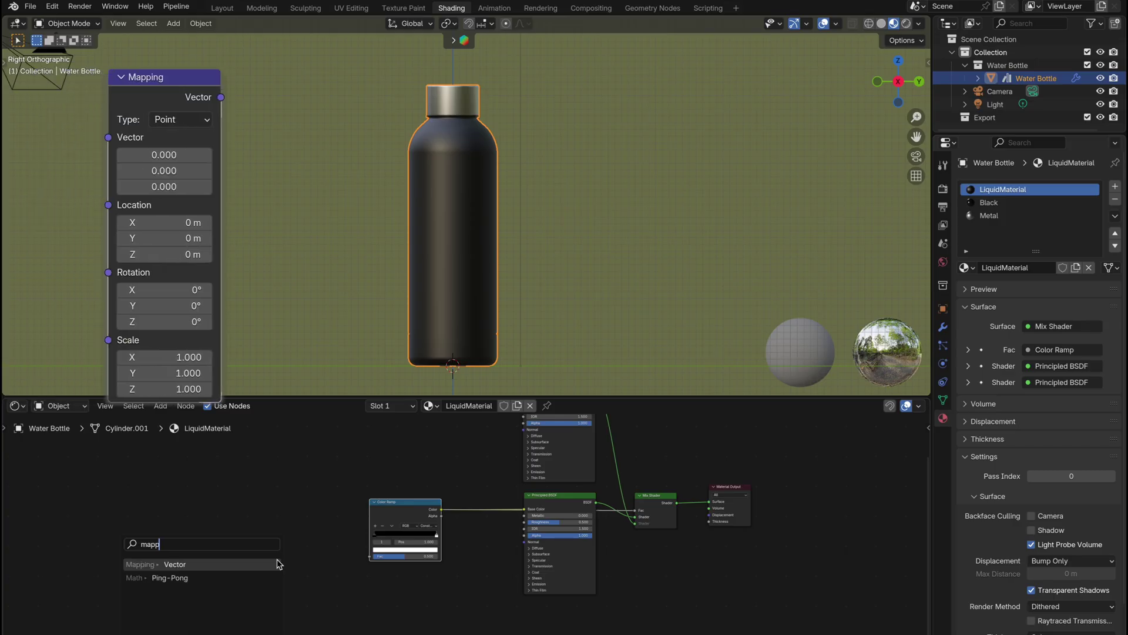
{"action": "key", "text": "Return"}
{"action": "left_click", "coordinate": [213, 546]}
- Add a Texture Coordinate node and connect its Object output to the Mapping node's Vector input
{"action": "left_click_drag", "start_coordinate": [176, 540], "coordinate": [175, 538]}
{"action": "type", "text": "te"}
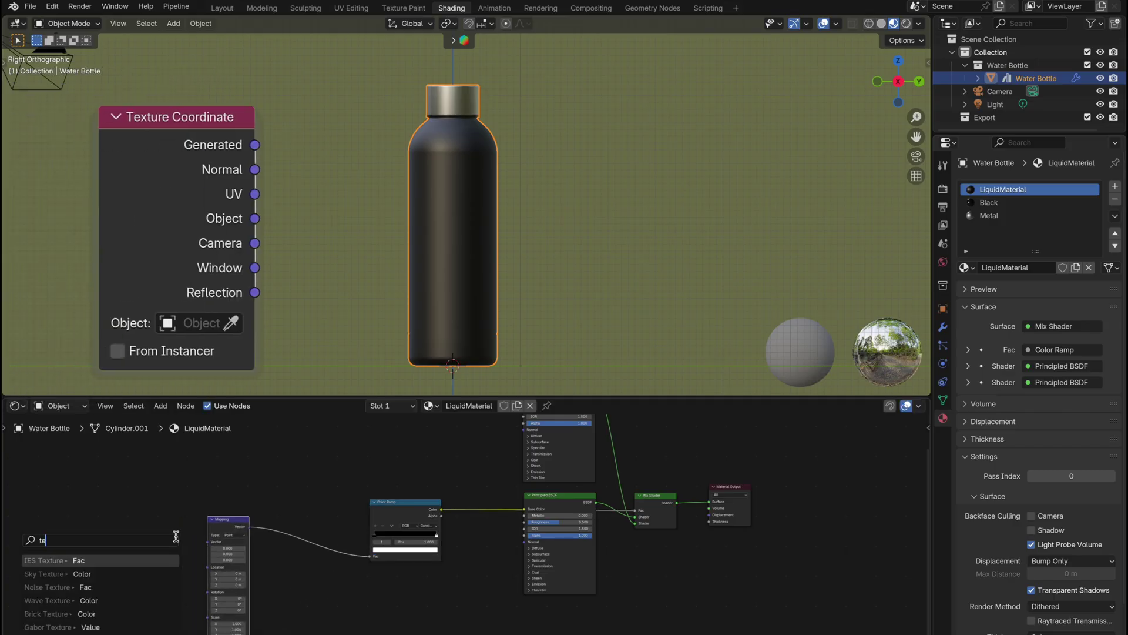
{"action": "type", "text": "xture coord"}
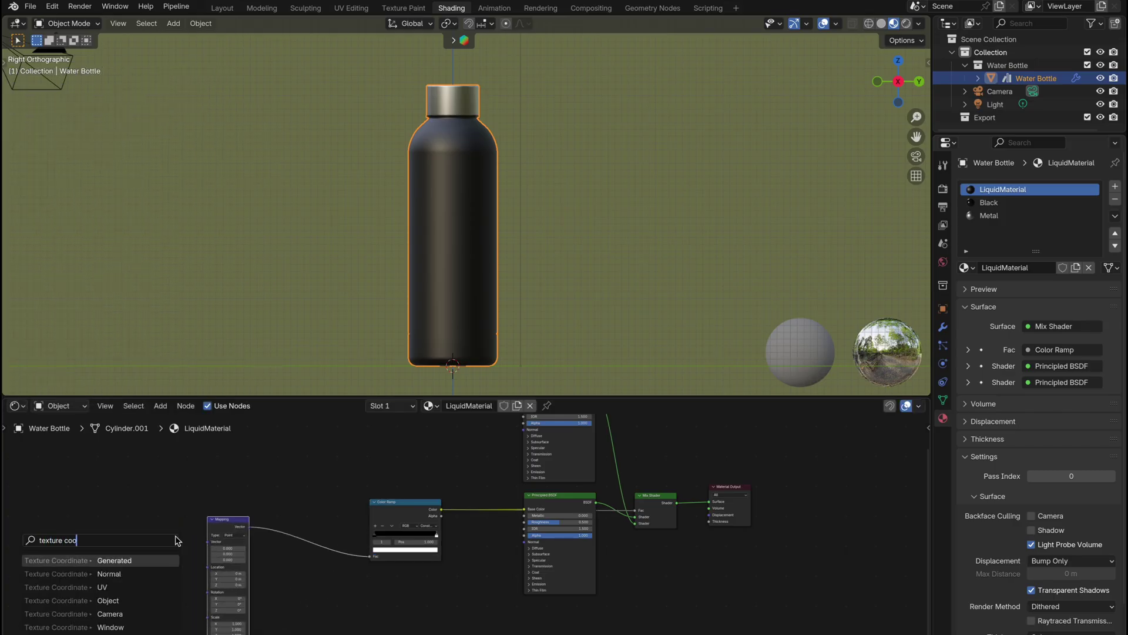
{"action": "key", "text": "Return"}
{"action": "left_click", "coordinate": [128, 536]}
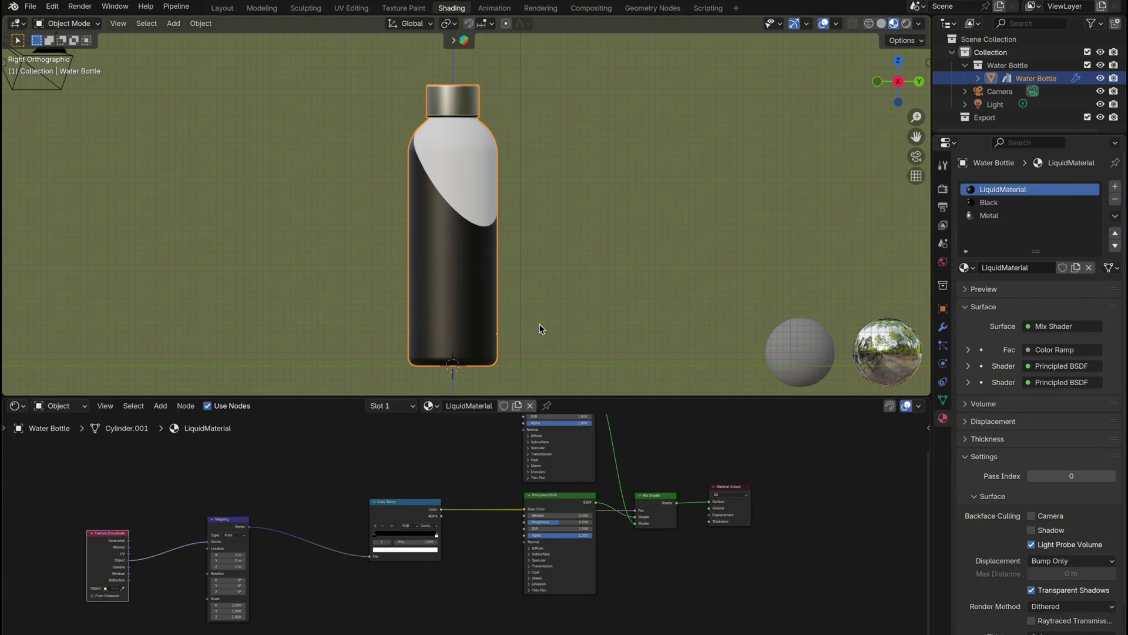
- Add an empty at the bottle's base and assign it as the Texture Coordinate node's object
{"action": "key", "text": "shift+a"}
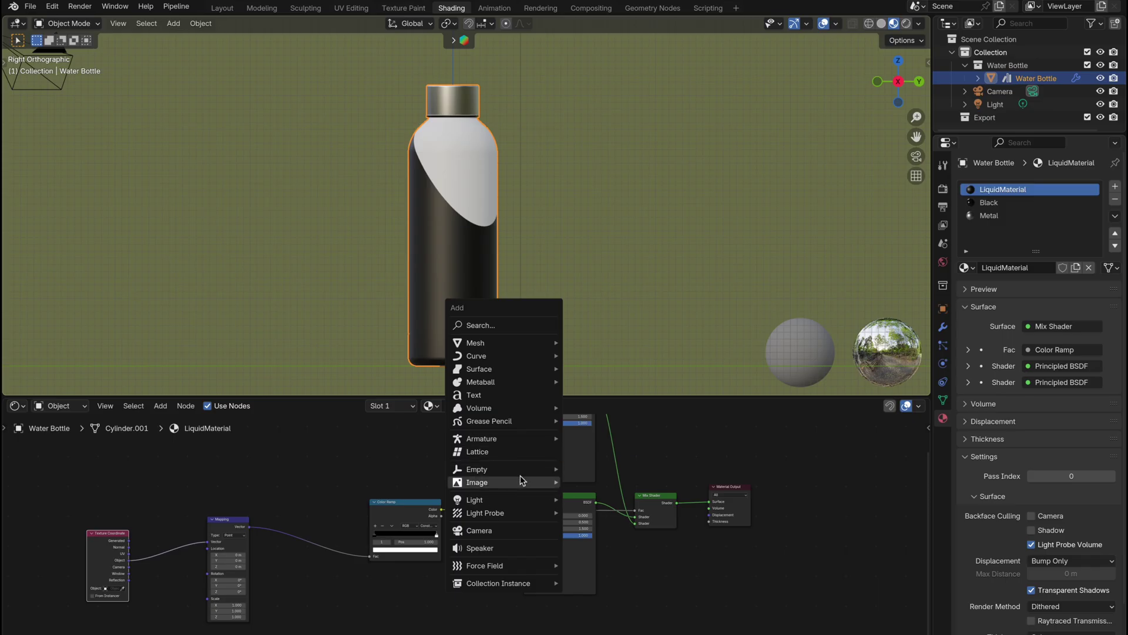
{"action": "mouse_move", "coordinate": [527, 470]}
{"action": "left_click", "coordinate": [601, 470]}
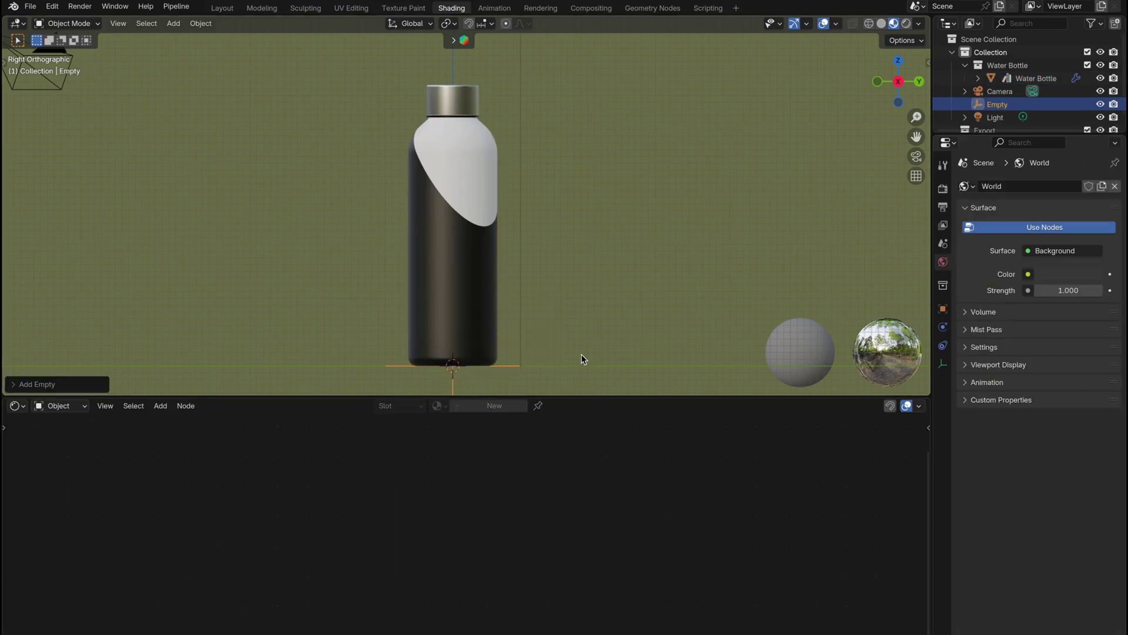
{"action": "left_click", "coordinate": [462, 324]}
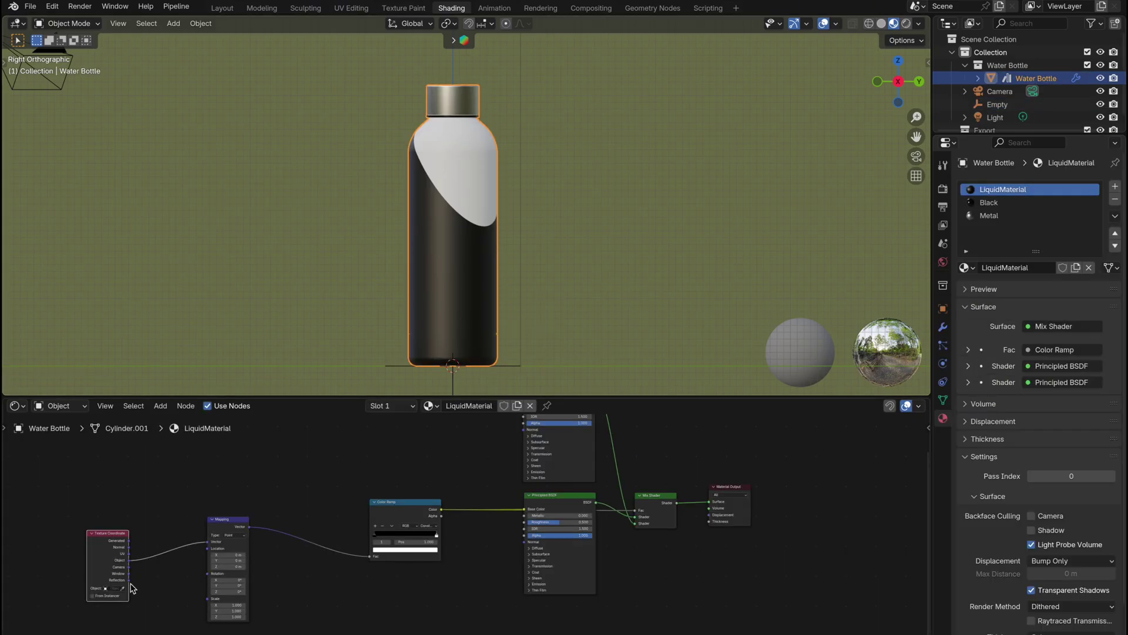
- Try moving the empty upward along the Z axis, and undo the move
{"action": "left_click", "coordinate": [510, 368]}
{"action": "key", "text": "g"}
{"action": "key", "text": "z"}
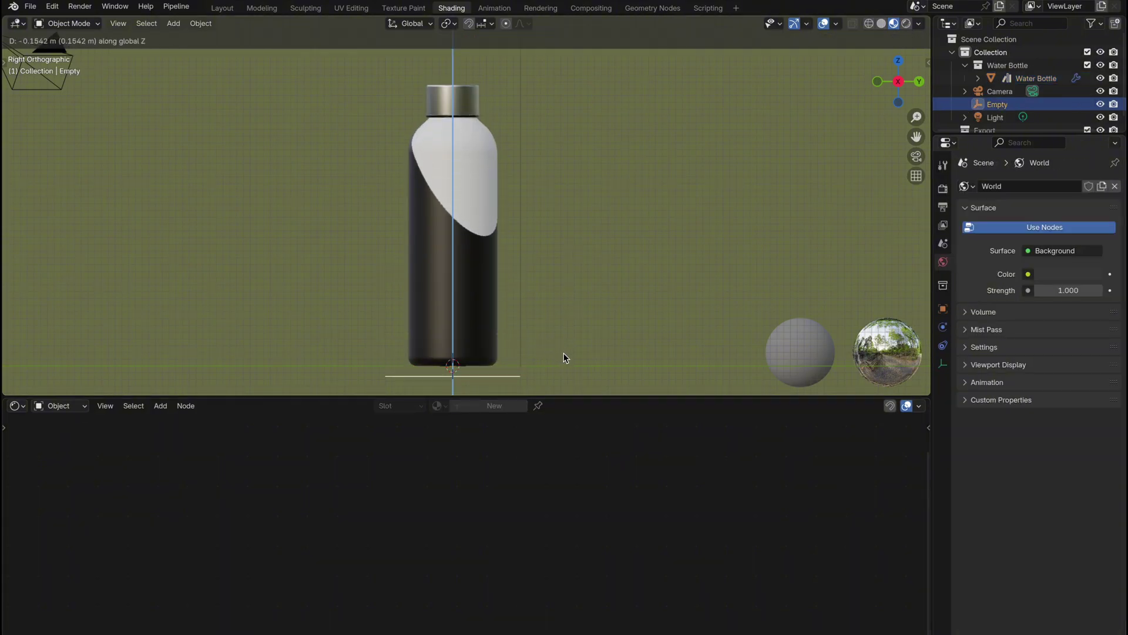
{"action": "left_click", "coordinate": [553, 269]}
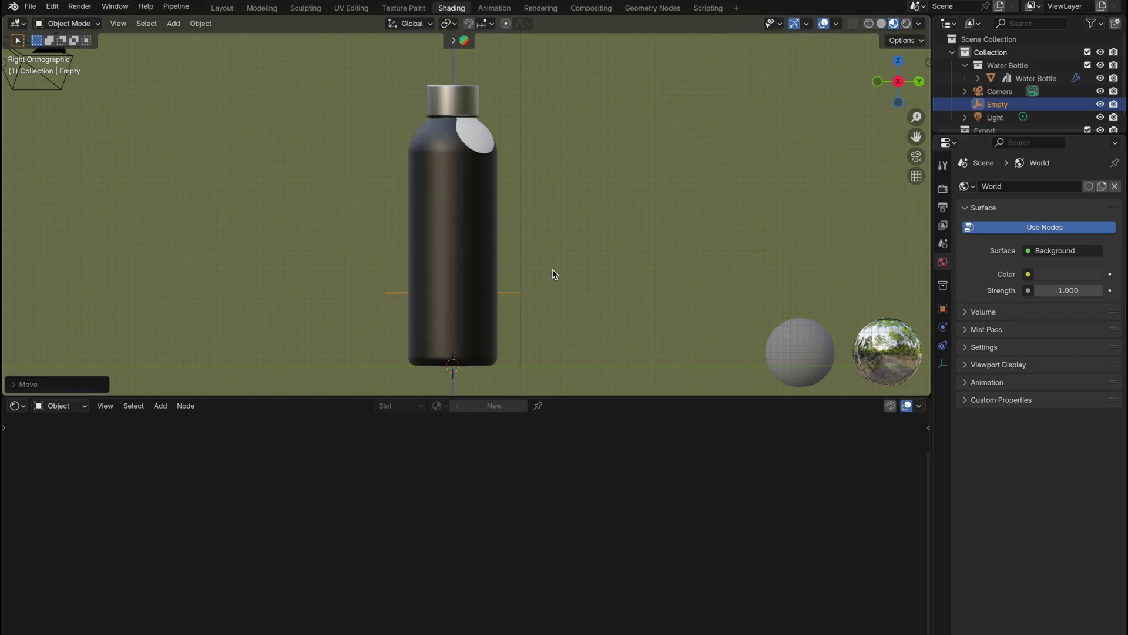
{"action": "key", "text": "ctrl+z"}
- Insert a Separate XYZ node after the bottle material's Mapping node and connect its Z output to the Color Ramp's Fac
{"action": "left_click", "coordinate": [475, 281]}
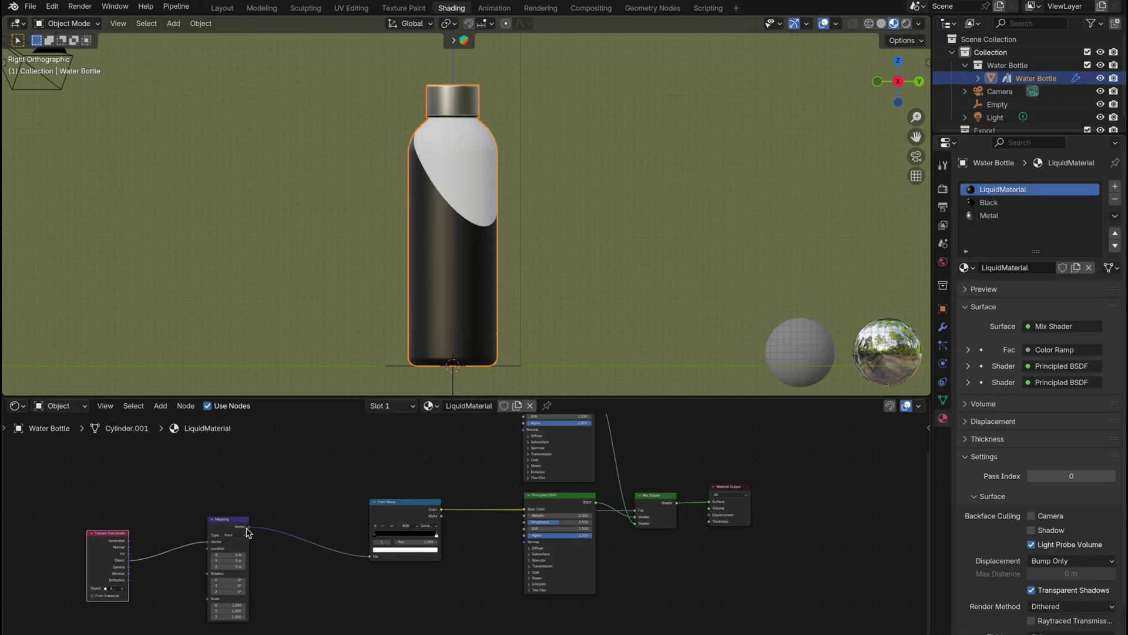
{"action": "left_click_drag", "start_coordinate": [247, 532], "coordinate": [270, 543]}
{"action": "type", "text": "sepa"}
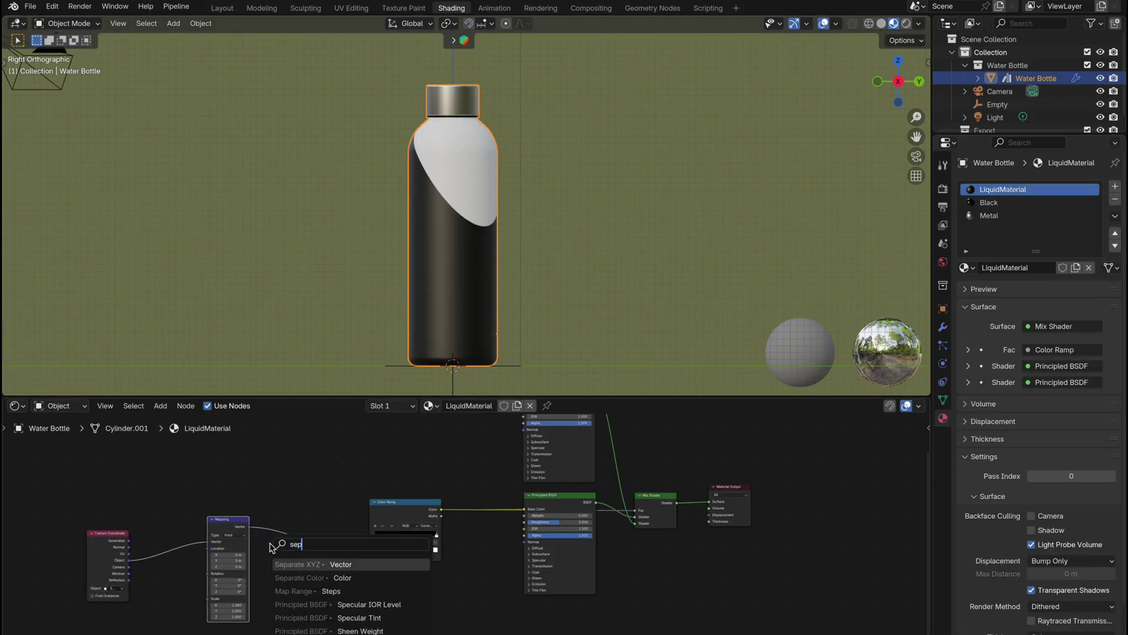
{"action": "key", "text": "Return"}
{"action": "left_click", "coordinate": [272, 558]}
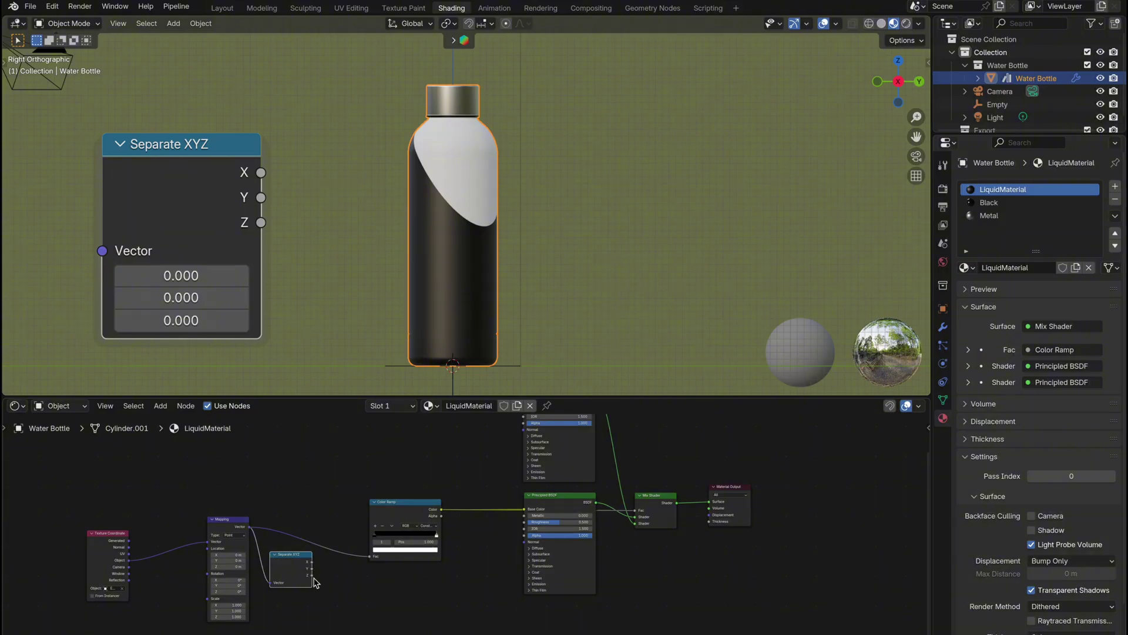
{"action": "left_click_drag", "start_coordinate": [371, 557], "coordinate": [369, 556]}
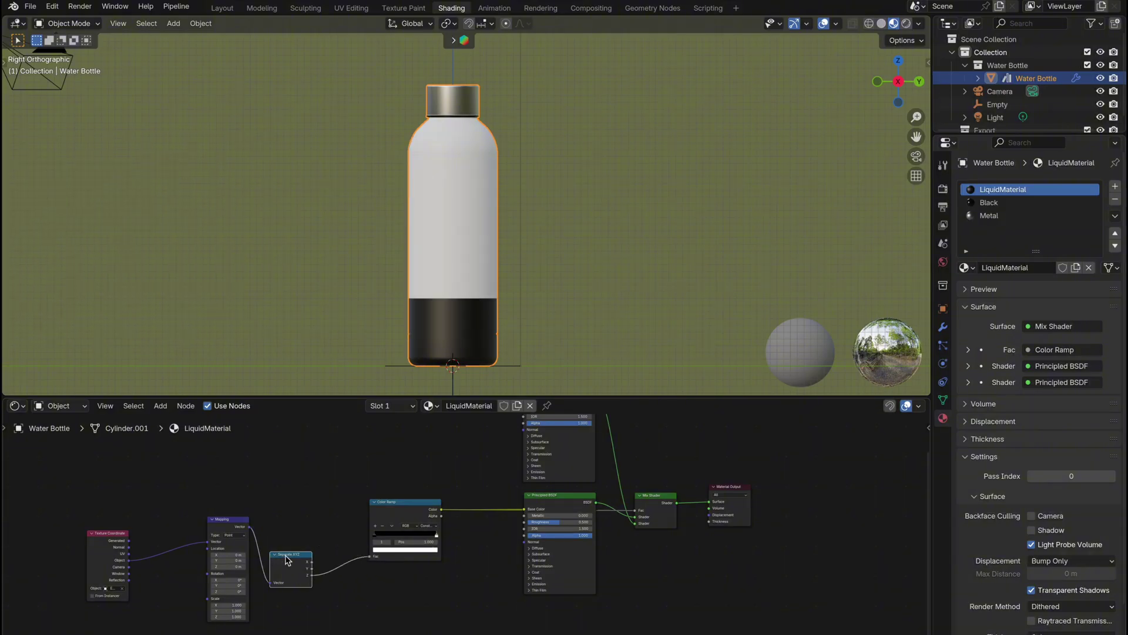
{"action": "left_click_drag", "start_coordinate": [286, 557], "coordinate": [284, 530]}
- Raise the empty about 1.57 m along Z and scale it down to about 0.09
{"action": "left_click", "coordinate": [514, 364]}
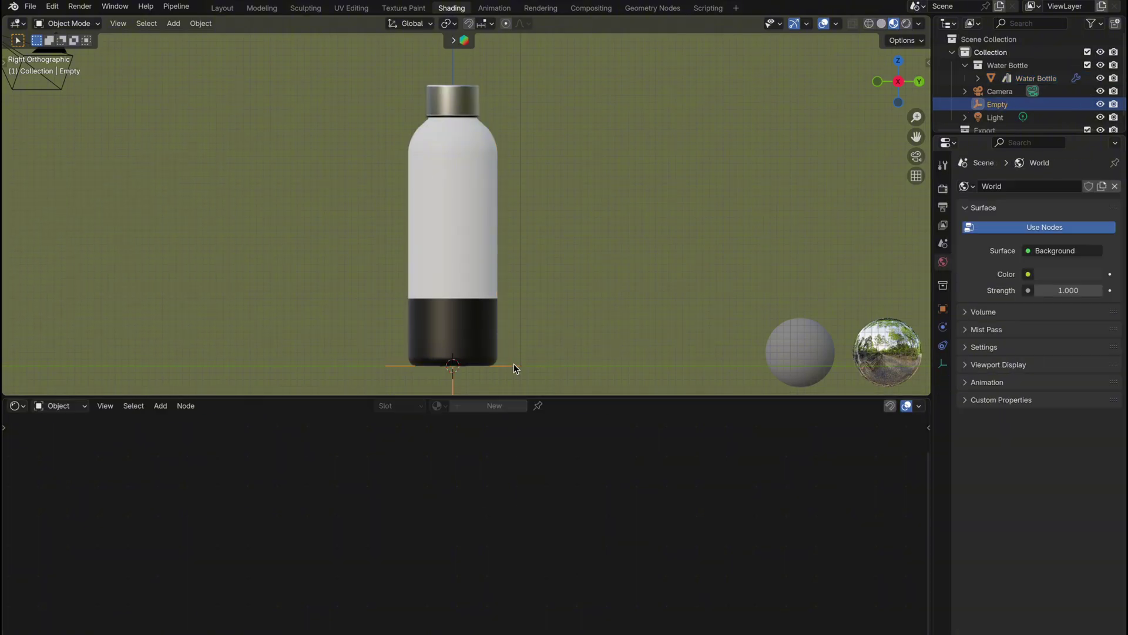
{"action": "key", "text": "g"}
{"action": "key", "text": "z"}
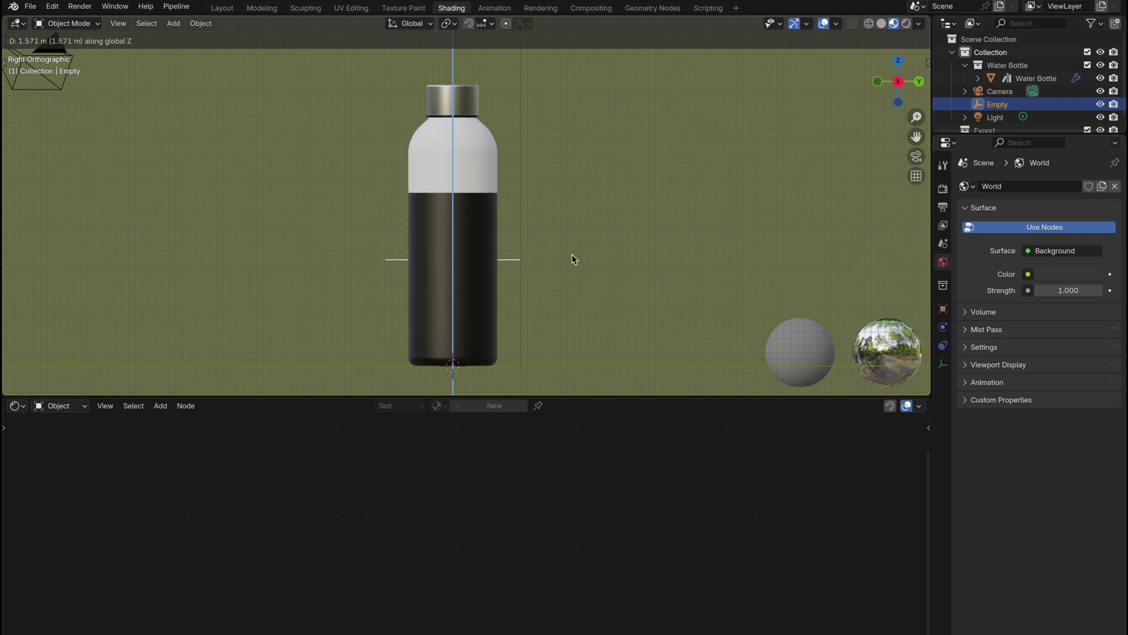
{"action": "left_click", "coordinate": [581, 259]}
{"action": "key", "text": "s"}
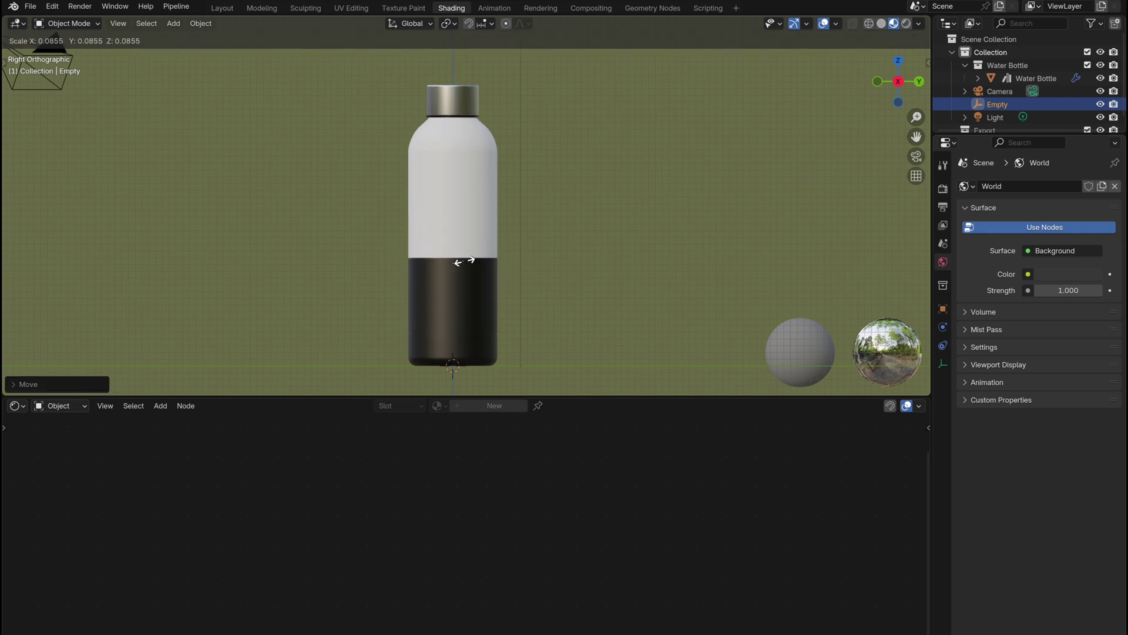
{"action": "left_click", "coordinate": [461, 267]}
- Raise the empty slightly along Z to place the color boundary near the bottle's mid-height, and reselect the bottle
{"action": "key", "text": "g"}
{"action": "key", "text": "z"}
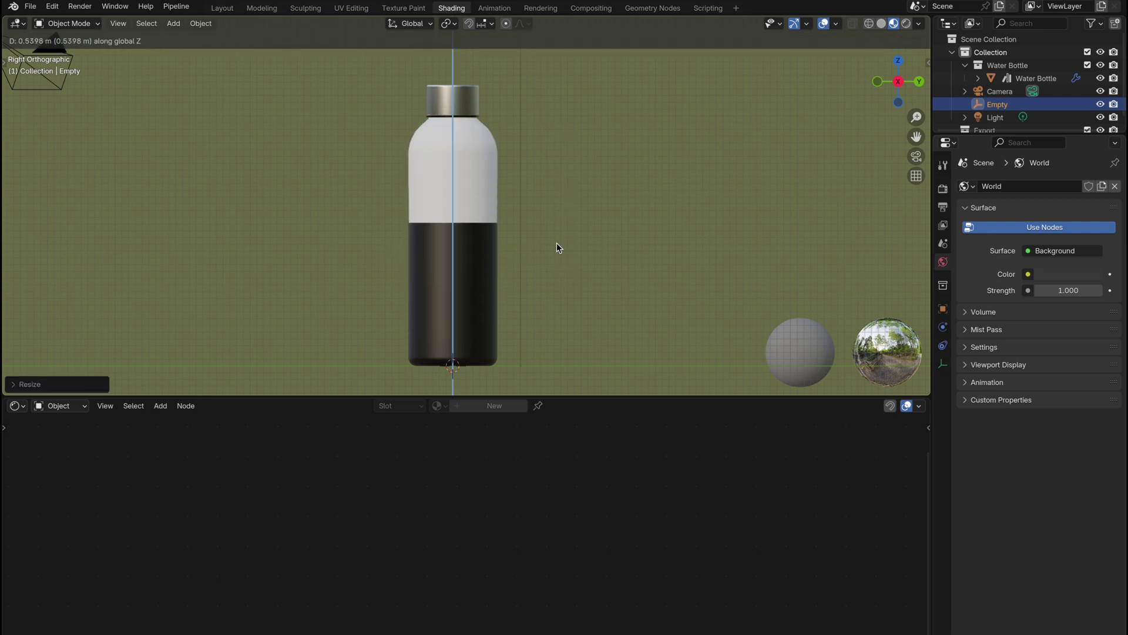
{"action": "left_click", "coordinate": [550, 250]}
{"action": "left_click", "coordinate": [452, 194]}
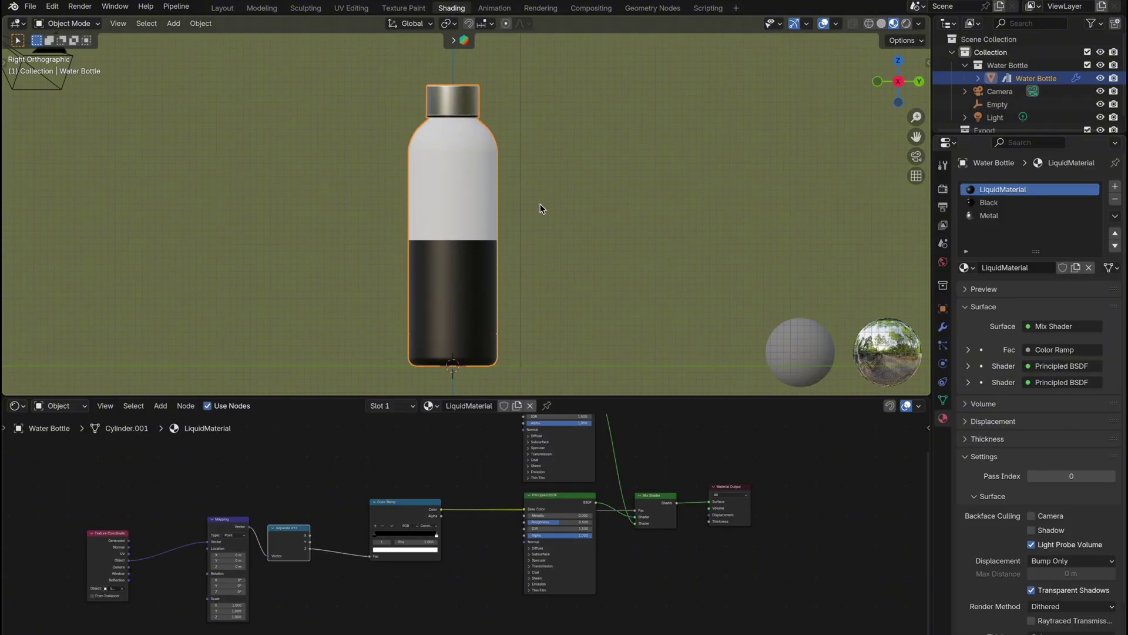
- Try rotating the bottle freely in trackball mode to test how the color boundary follows it, and undo the rotation
{"action": "key", "text": "r"}
{"action": "key", "text": "r"}
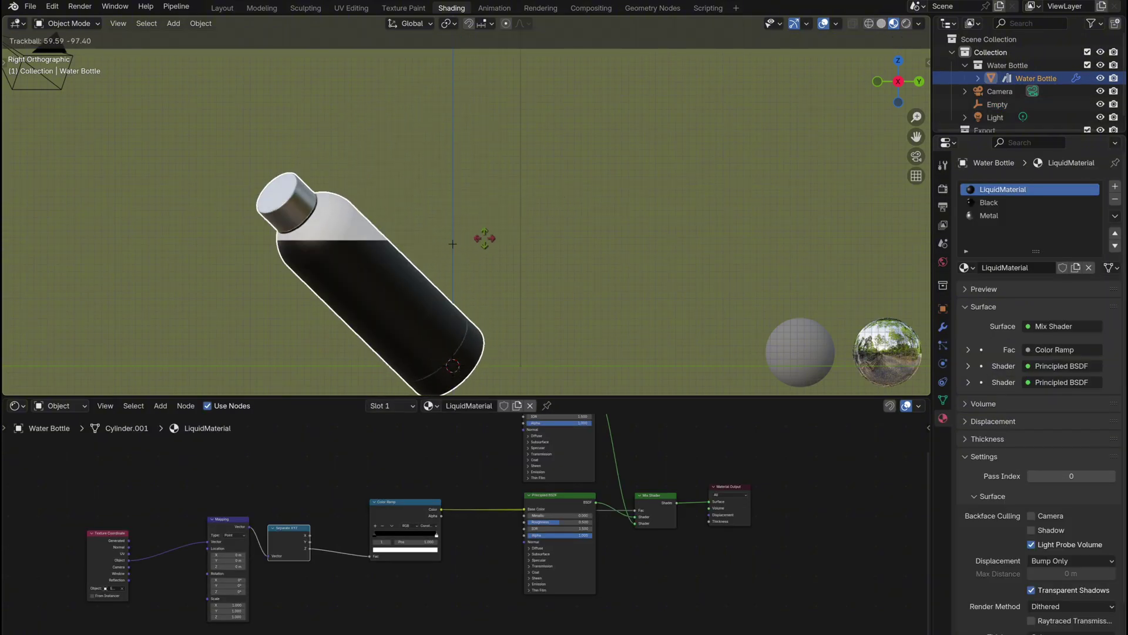
{"action": "left_click", "coordinate": [537, 212]}
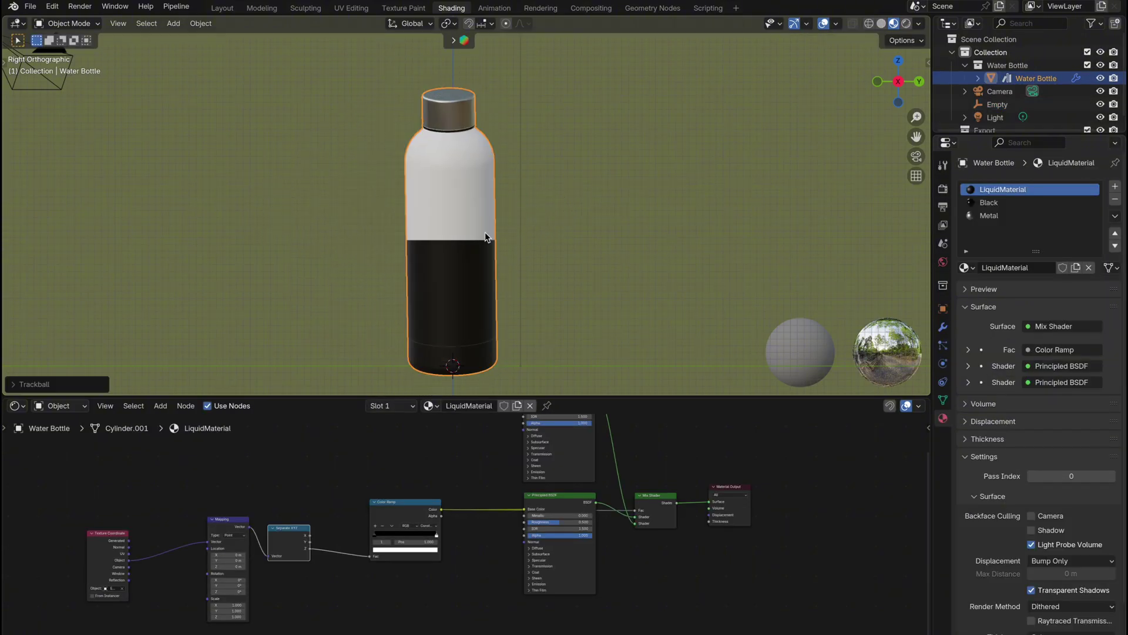
{"action": "key", "text": "super+z"}
- Set the bottle's origin to its Center of Mass (Surface)
{"action": "right_click", "coordinate": [458, 237]}
{"action": "mouse_move", "coordinate": [458, 236]}
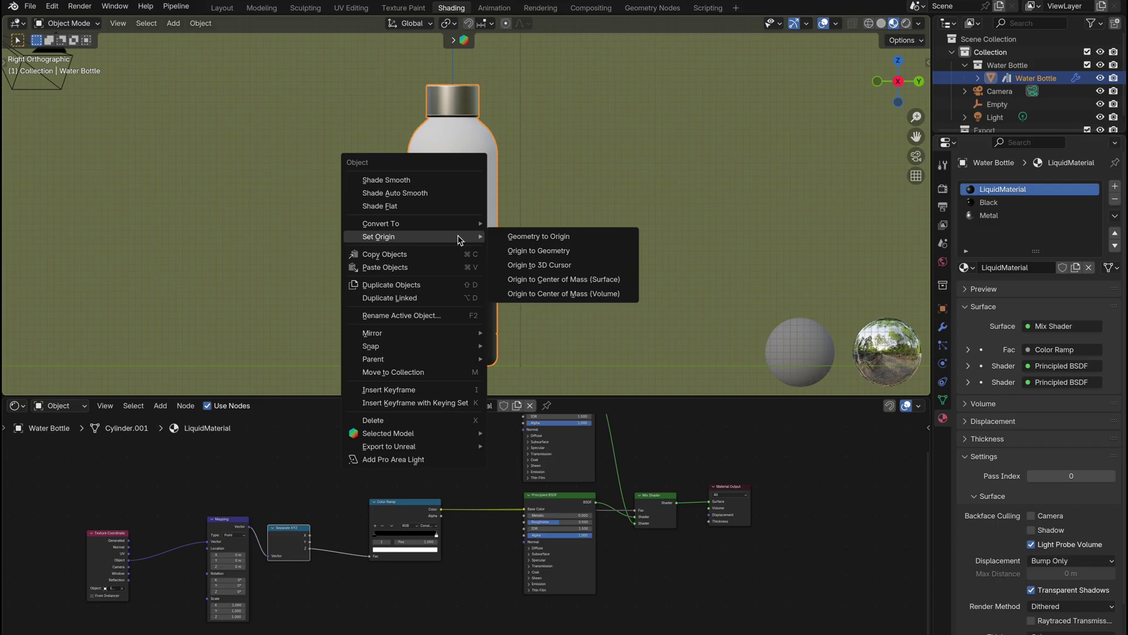
{"action": "left_click", "coordinate": [556, 283]}
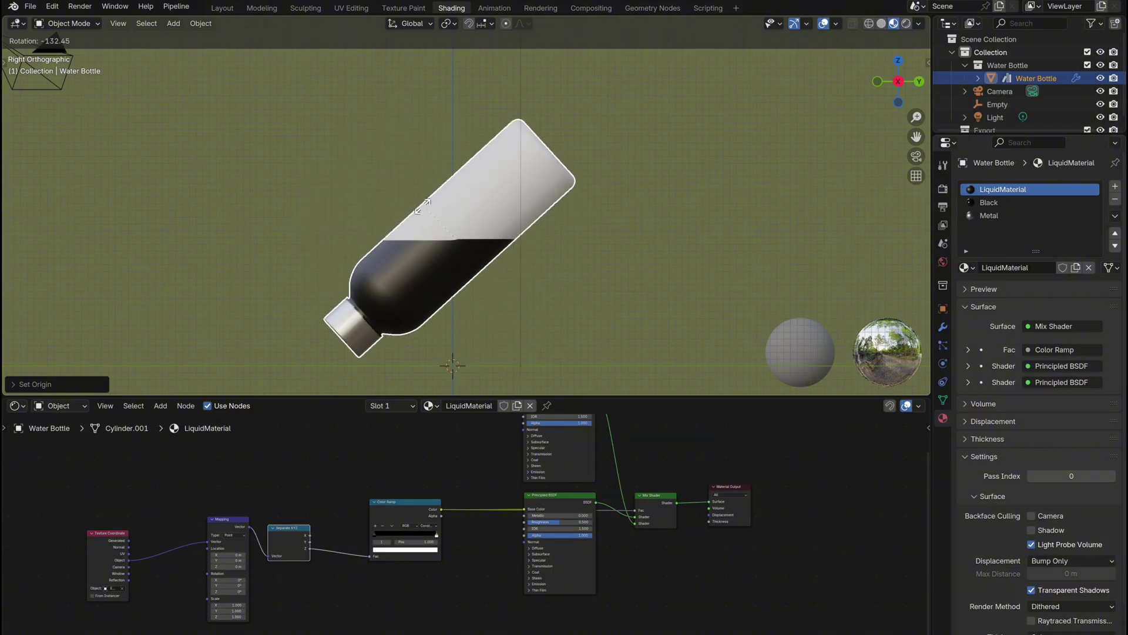
- Try rotating the bottle about its new origin to test the color boundary, and undo the rotation
{"action": "key", "text": "r"}
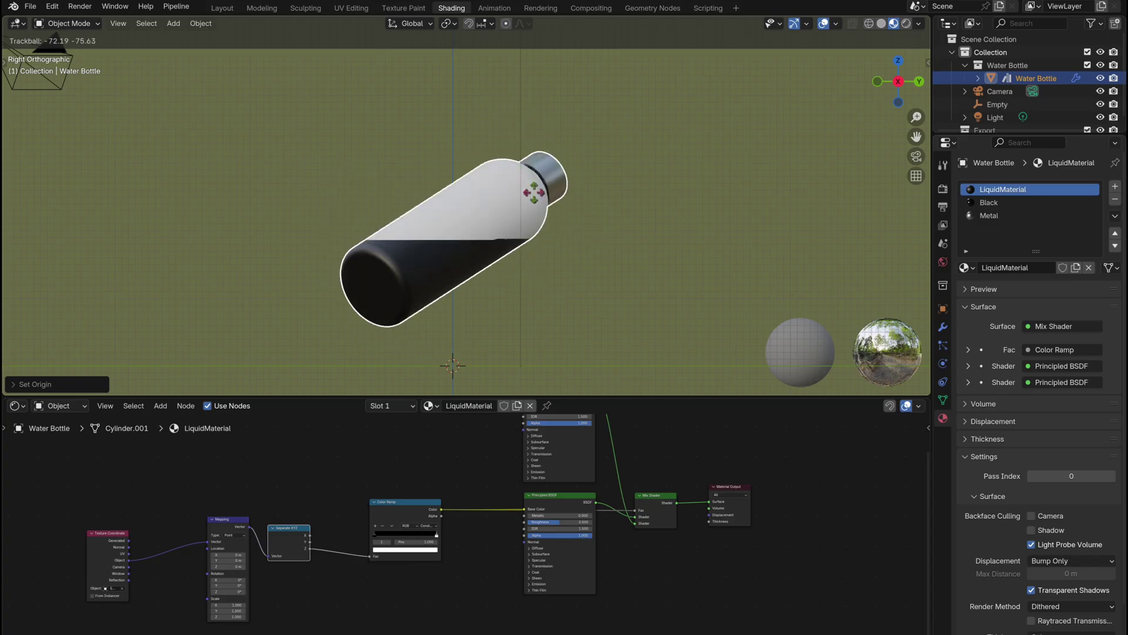
{"action": "left_click", "coordinate": [533, 193]}
{"action": "key", "text": "ctrl+z"}
- Move the coordinate, Mapping and Separate XYZ nodes away from the Color Ramp and insert a Mix node on the Z connection between them
{"action": "left_click_drag", "start_coordinate": [91, 489], "coordinate": [228, 585]}
{"action": "left_click_drag", "start_coordinate": [223, 520], "coordinate": [143, 498]}
{"action": "left_click_drag", "start_coordinate": [282, 528], "coordinate": [199, 486]}
{"action": "left_click_drag", "start_coordinate": [228, 506], "coordinate": [281, 567]}
{"action": "type", "text": "mix"}
{"action": "key", "text": "Return"}
{"action": "left_click", "coordinate": [286, 543]}
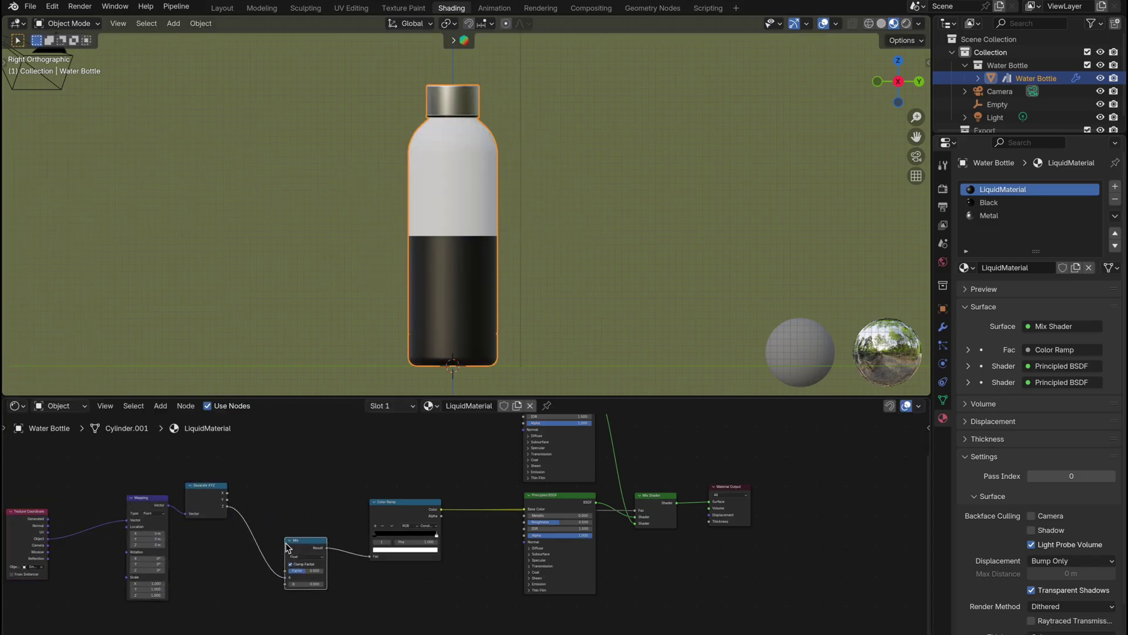
- Add a Layer Weight node with its Fresnel output feeding the Mix node's B input, and adjust its Blend value
{"action": "left_click_drag", "start_coordinate": [232, 605], "coordinate": [232, 606]}
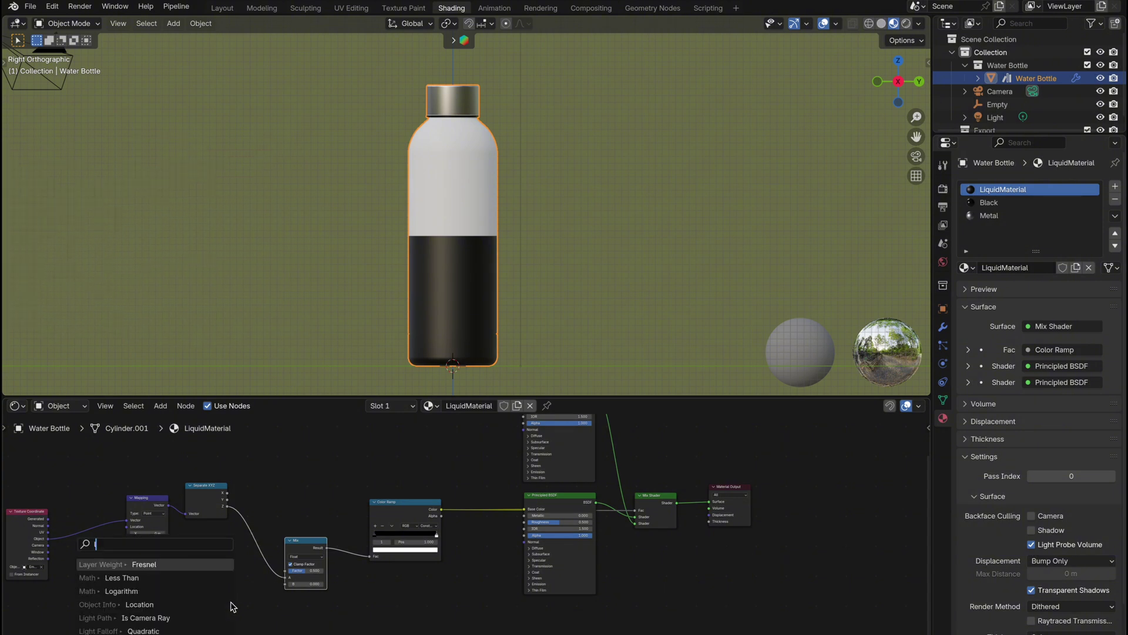
{"action": "type", "text": "layer"}
{"action": "key", "text": "Return"}
{"action": "left_click", "coordinate": [247, 586]}
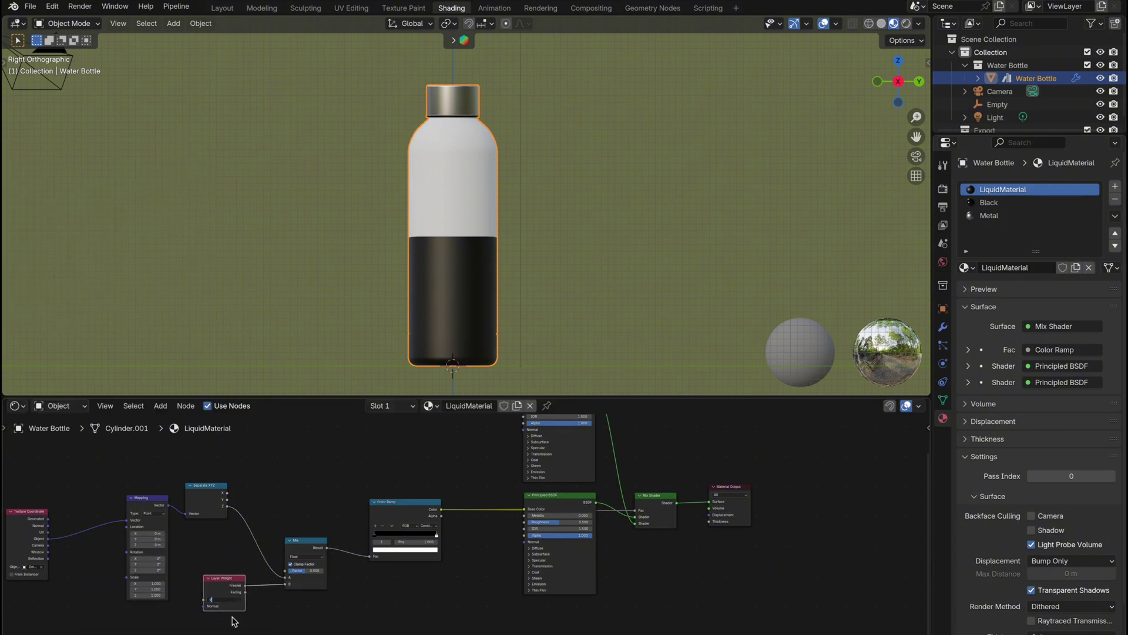
{"action": "left_click", "coordinate": [320, 625]}
{"action": "scroll", "coordinate": [319, 624], "scroll_direction": "left", "scroll_amount": 6}
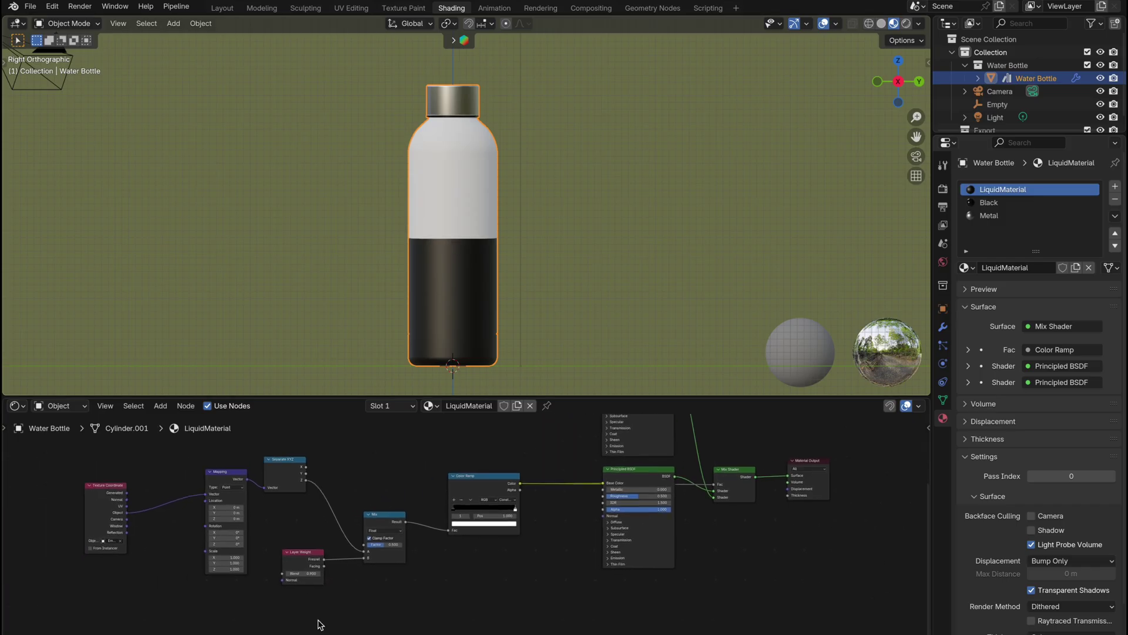
- Add a Noise Texture fed by the Texture Coordinate's Object output and connect its Fac output to the Mapping node's Rotation
{"action": "left_click_drag", "start_coordinate": [360, 485], "coordinate": [357, 546]}
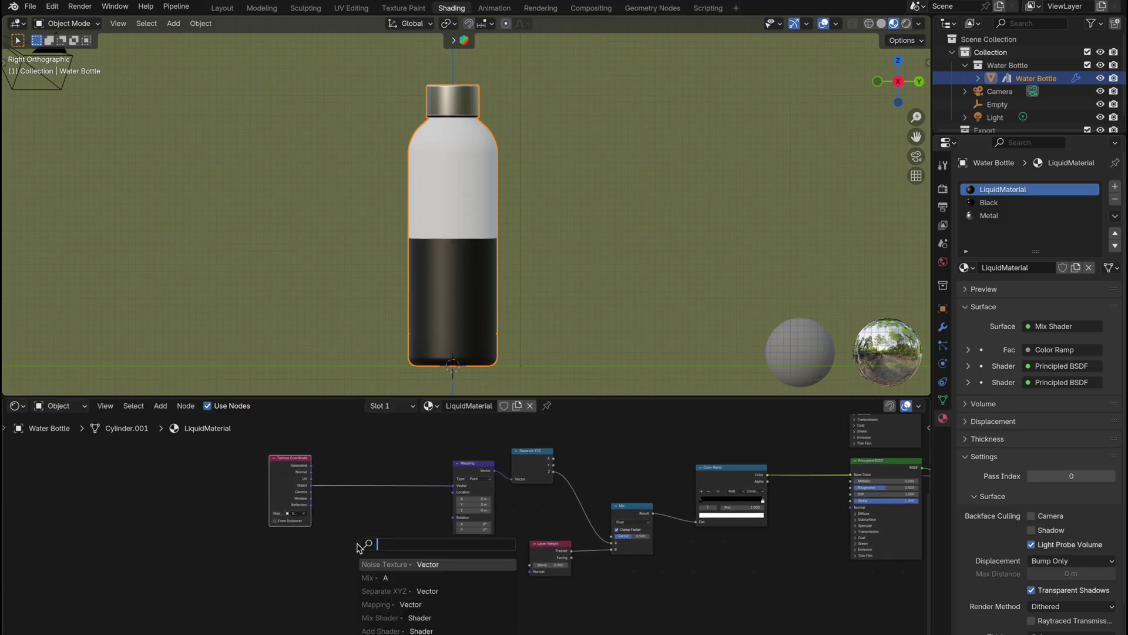
{"action": "type", "text": "noi"}
{"action": "key", "text": "Return"}
{"action": "left_click", "coordinate": [365, 513]}
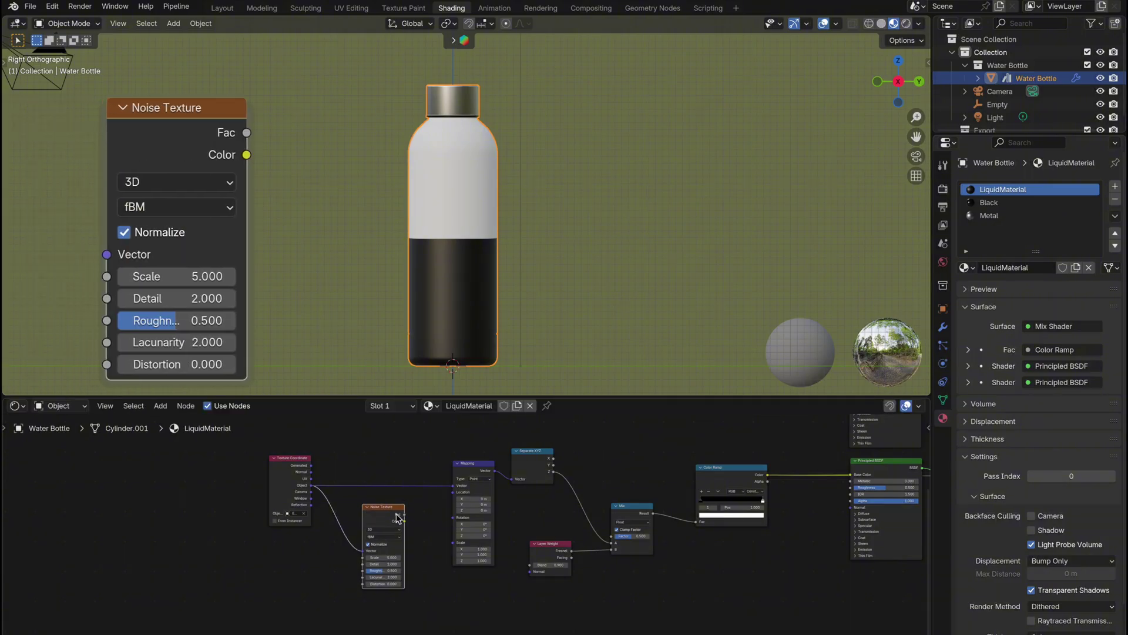
{"action": "left_click_drag", "start_coordinate": [404, 519], "coordinate": [453, 518]}
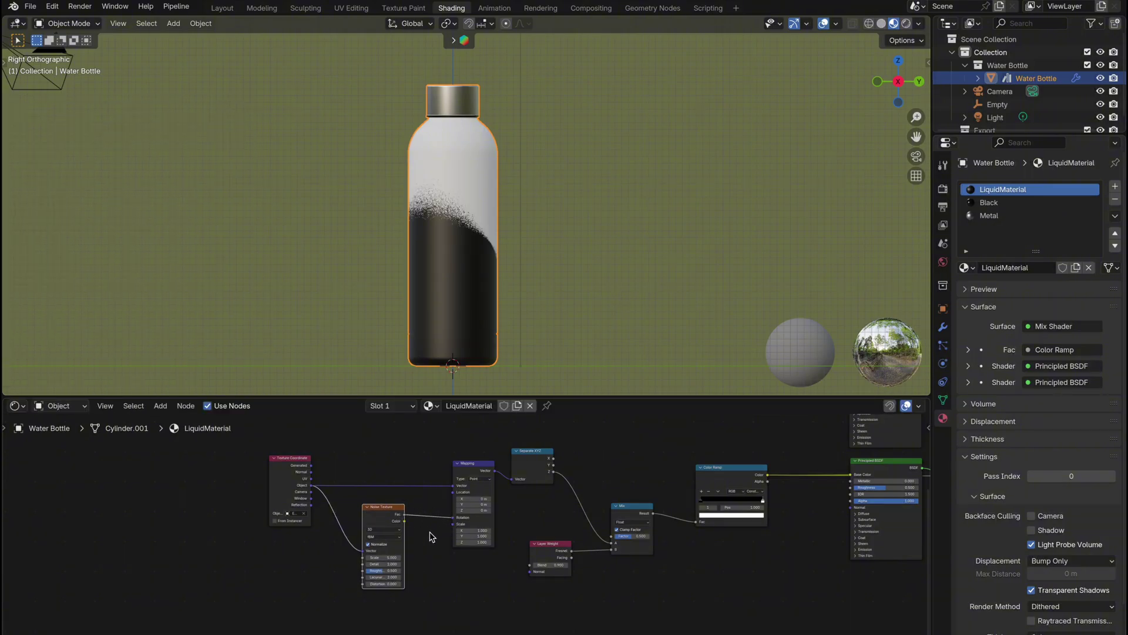
- Set the Noise Texture to 4D with Normalize off, Detail 0 and Scale 0.01
{"action": "left_click", "coordinate": [382, 530]}
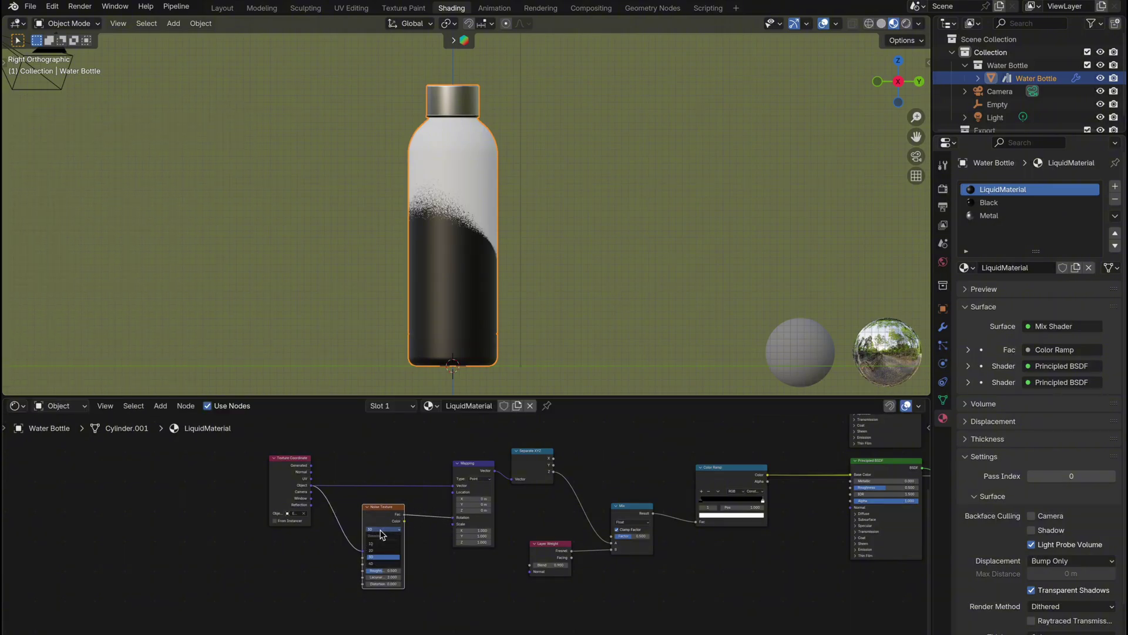
{"action": "left_click", "coordinate": [379, 564]}
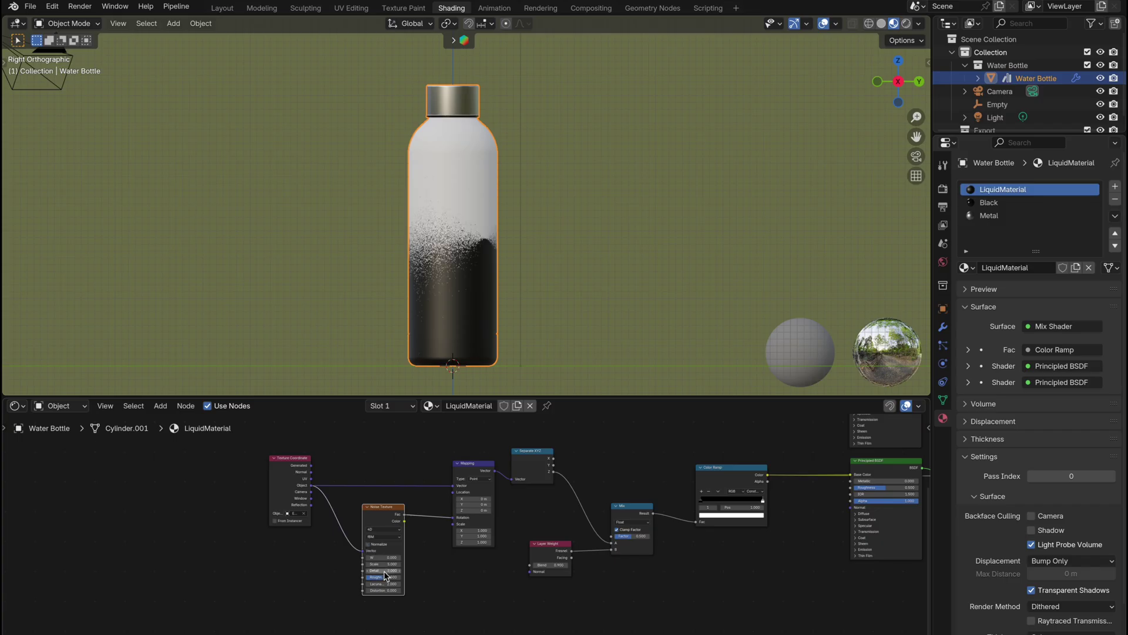
{"action": "left_click_drag", "start_coordinate": [386, 571], "coordinate": [359, 571]}
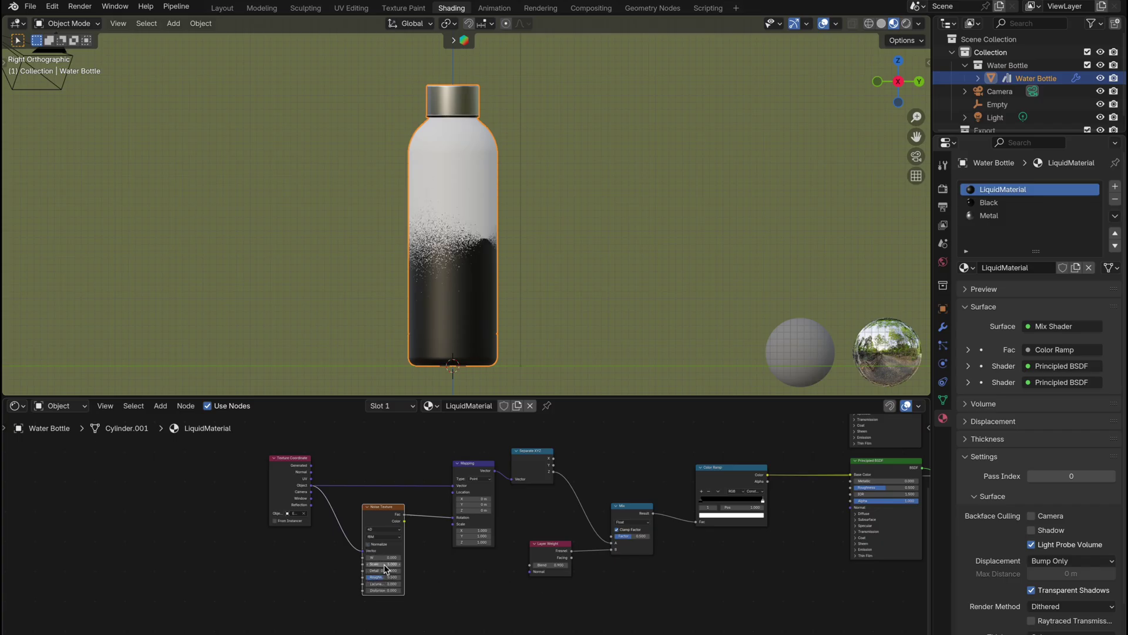
{"action": "key", "text": "Return"}
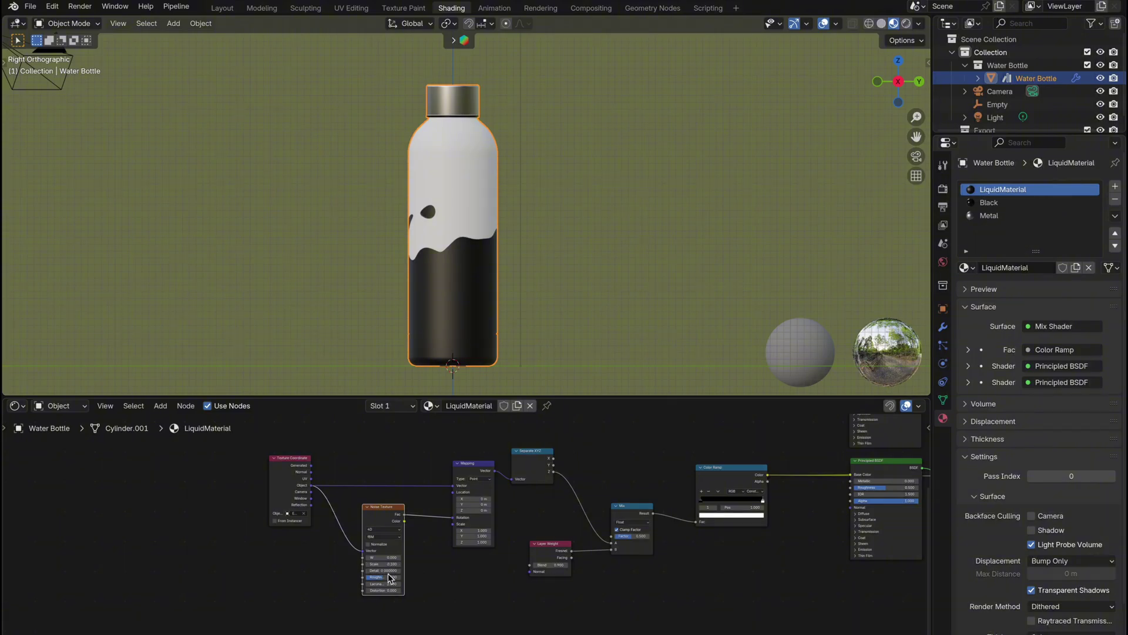
{"action": "type", "text": "0.01"}
{"action": "key", "text": "Return"}
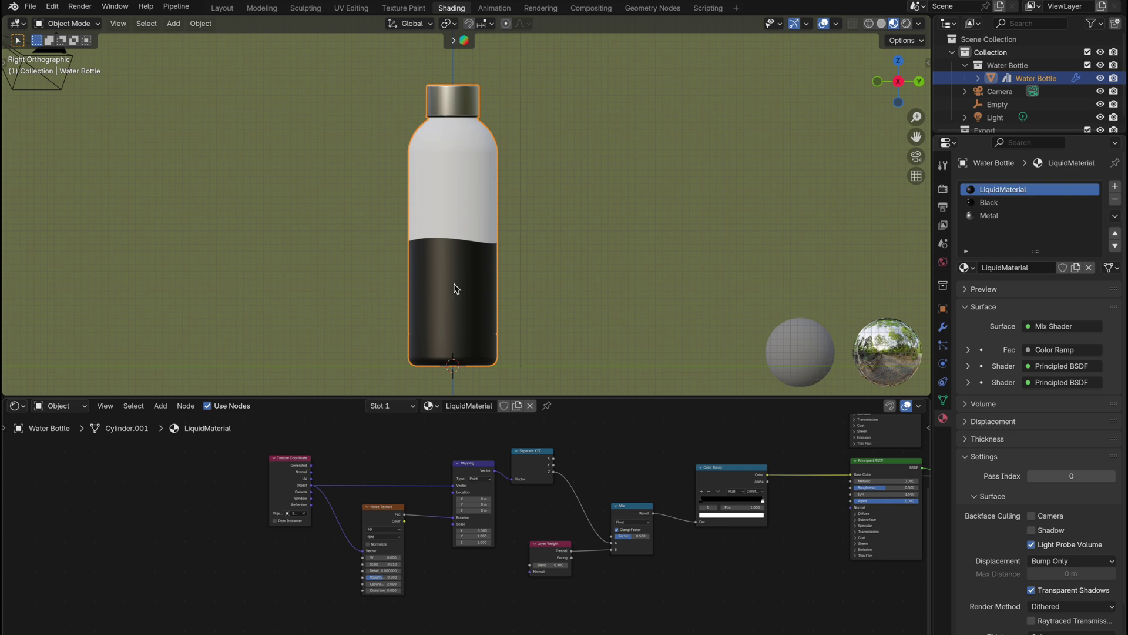
- Try turning the bottle over and tilting it sideways to test how the wavy liquid boundary reacts
{"action": "key", "text": "r"}
{"action": "key", "text": "r"}
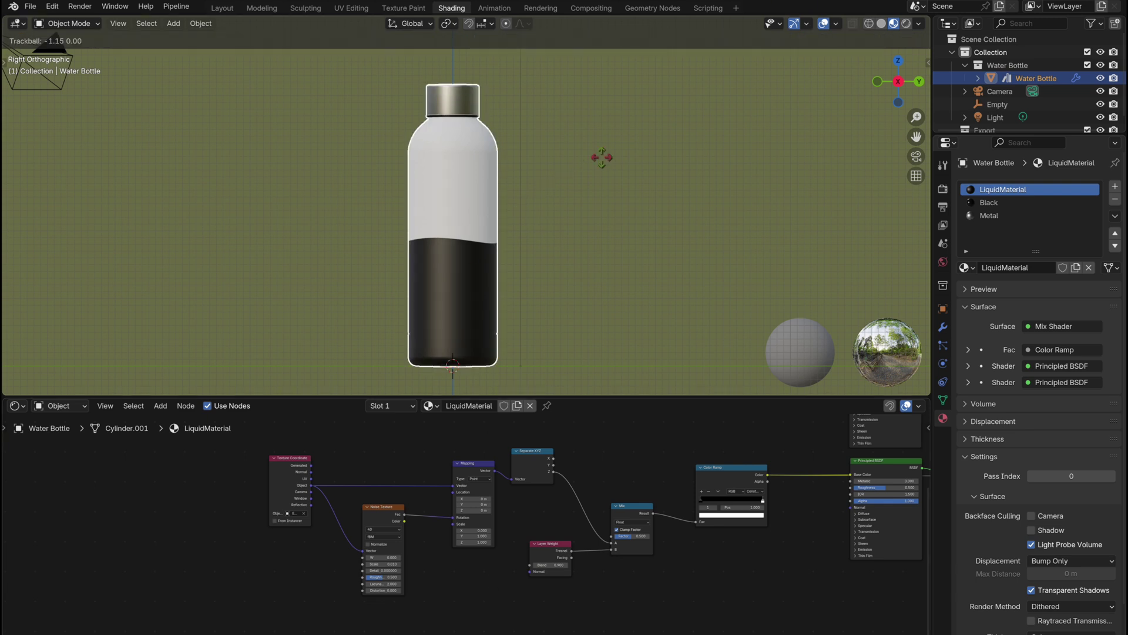
{"action": "mouse_move", "coordinate": [660, 254]}
{"action": "mouse_move", "coordinate": [602, 212]}
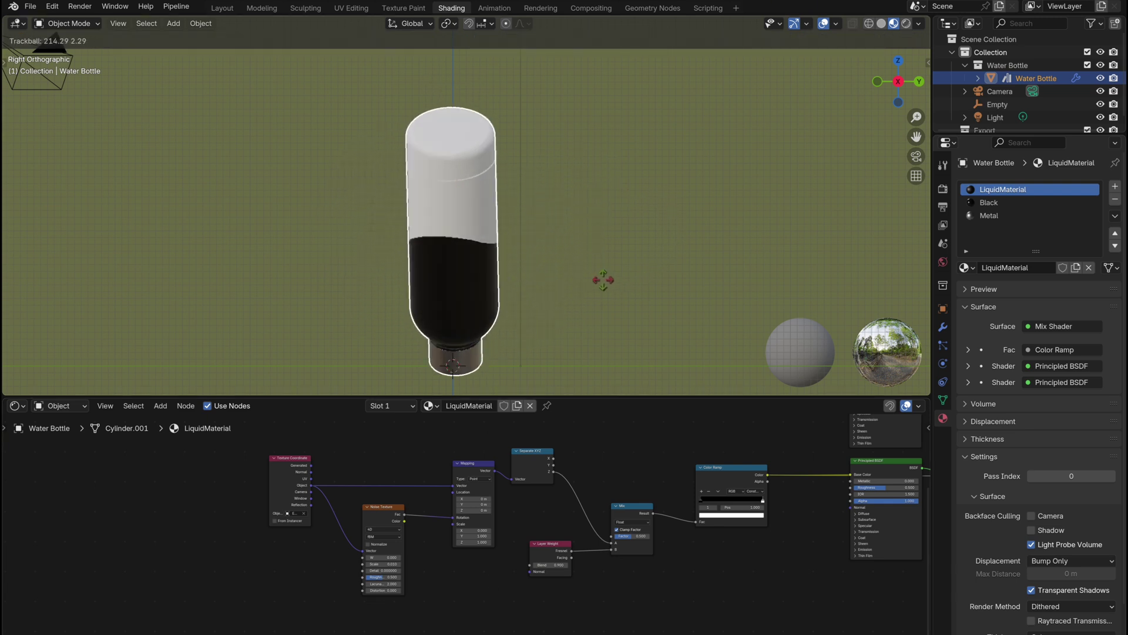
{"action": "mouse_move", "coordinate": [587, 171]}
{"action": "mouse_move", "coordinate": [618, 185]}
{"action": "key", "text": "r"}
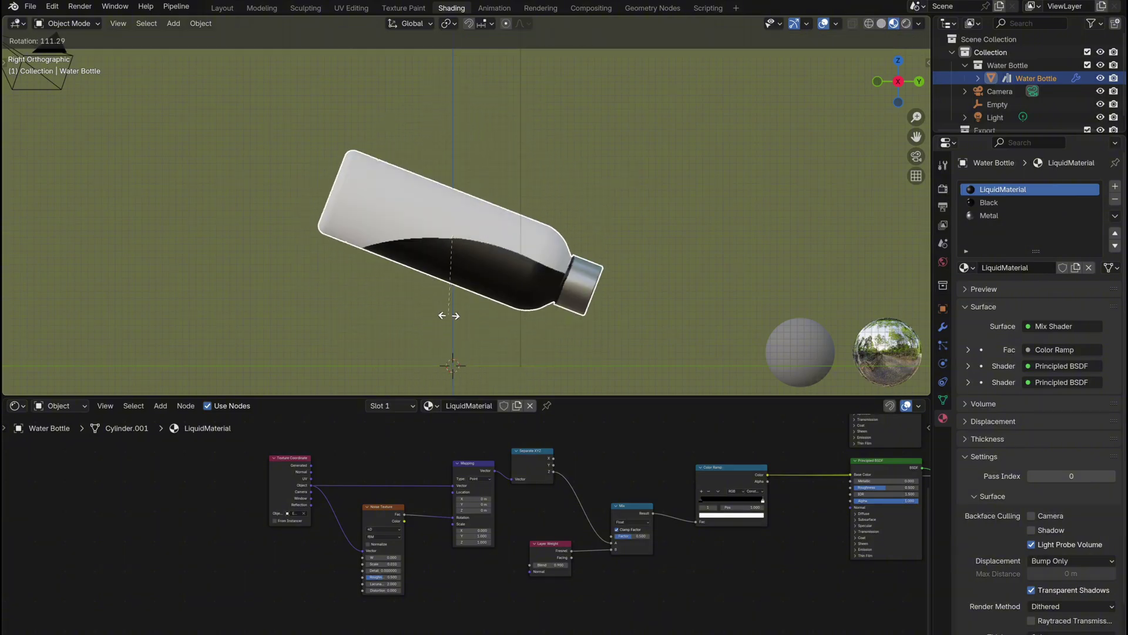
{"action": "left_click", "coordinate": [560, 187]}
- Show the object's transform values and set the Transmission weight of the white Principled BSDF to 1.000
{"action": "key", "text": "n"}
{"action": "middle_click_drag", "start_coordinate": [902, 450], "coordinate": [627, 549]}
{"action": "left_click", "coordinate": [558, 520]}
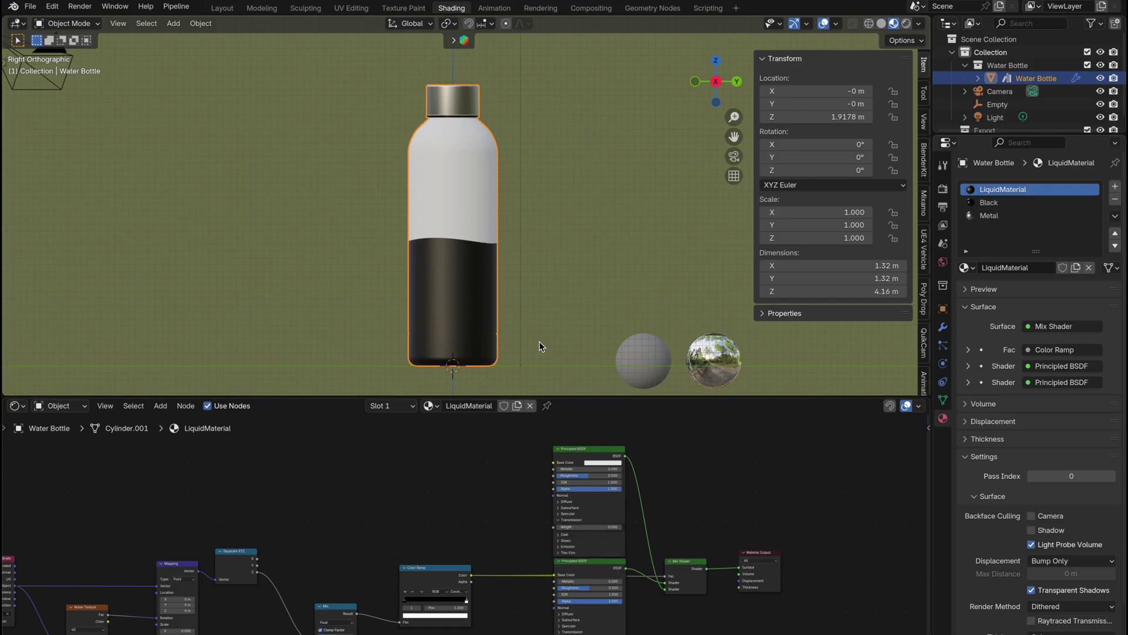
{"action": "left_click_drag", "start_coordinate": [565, 526], "coordinate": [621, 526]}
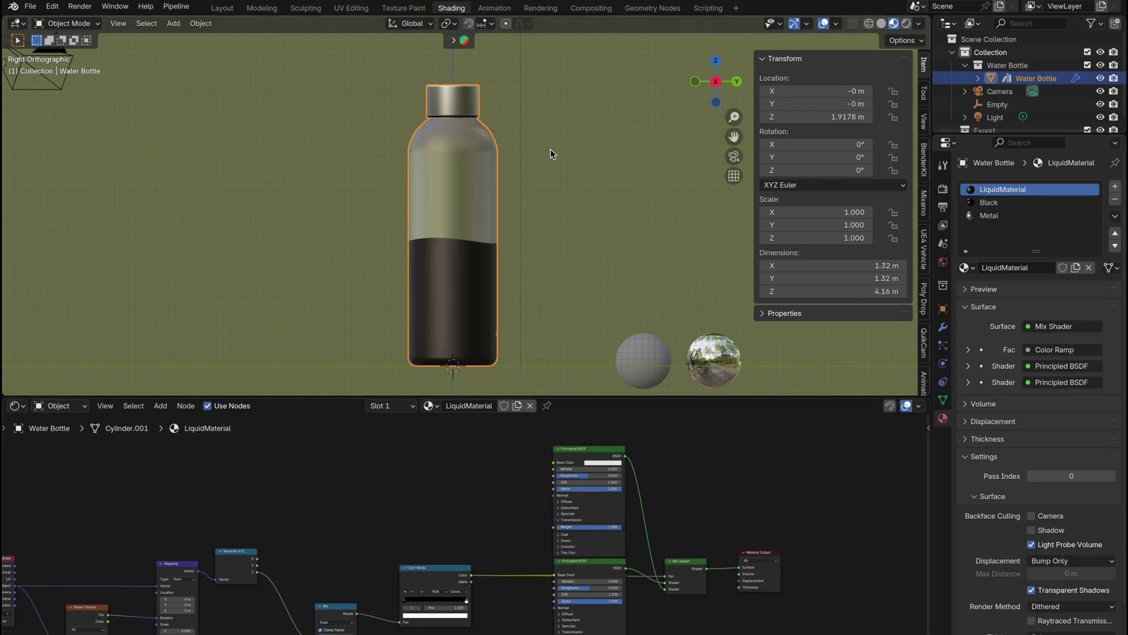
- Tilt the bottle to about -68.8° around the X axis
{"action": "key", "text": "r"}
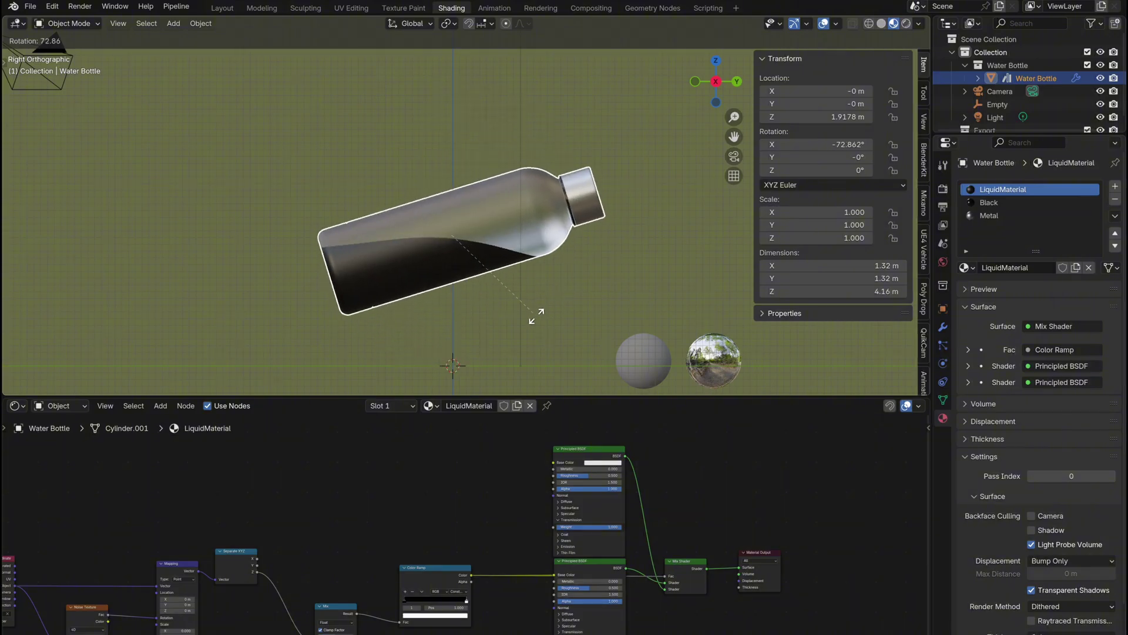
{"action": "left_click", "coordinate": [542, 311]}
{"action": "left_click_drag", "start_coordinate": [579, 584], "coordinate": [622, 584]}
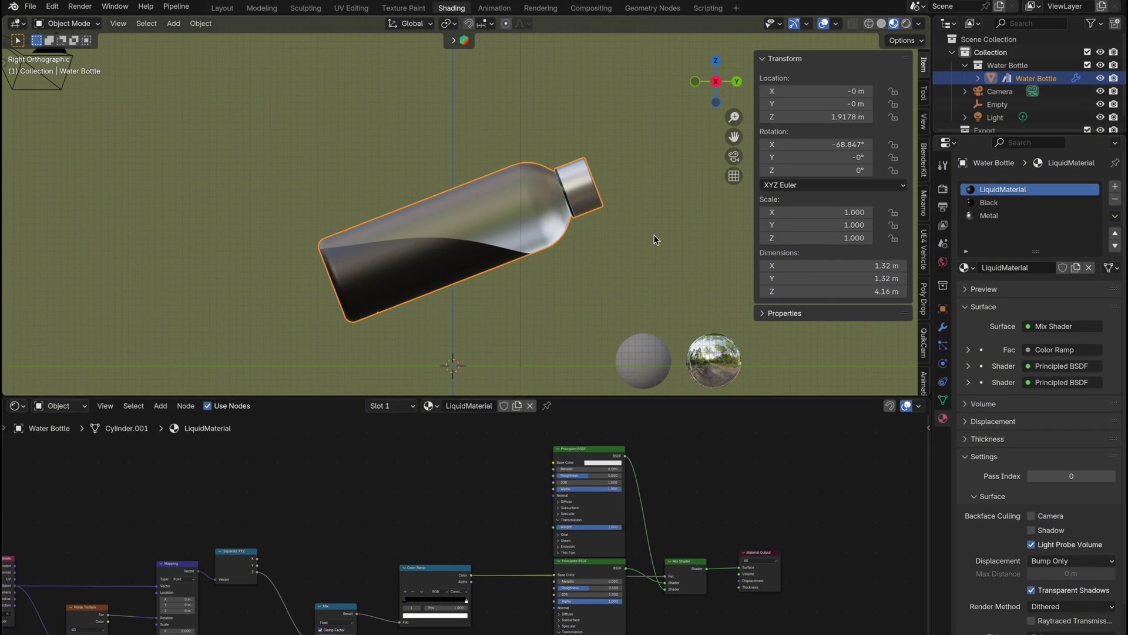
- Switch the render engine to Optimized Cycles with the Poly Render Pro add-on and show the viewport in rendered shading
{"action": "scroll", "coordinate": [927, 317], "scroll_direction": "down", "scroll_amount": 8}
{"action": "left_click", "coordinate": [927, 316]}
{"action": "left_click", "coordinate": [926, 262]}
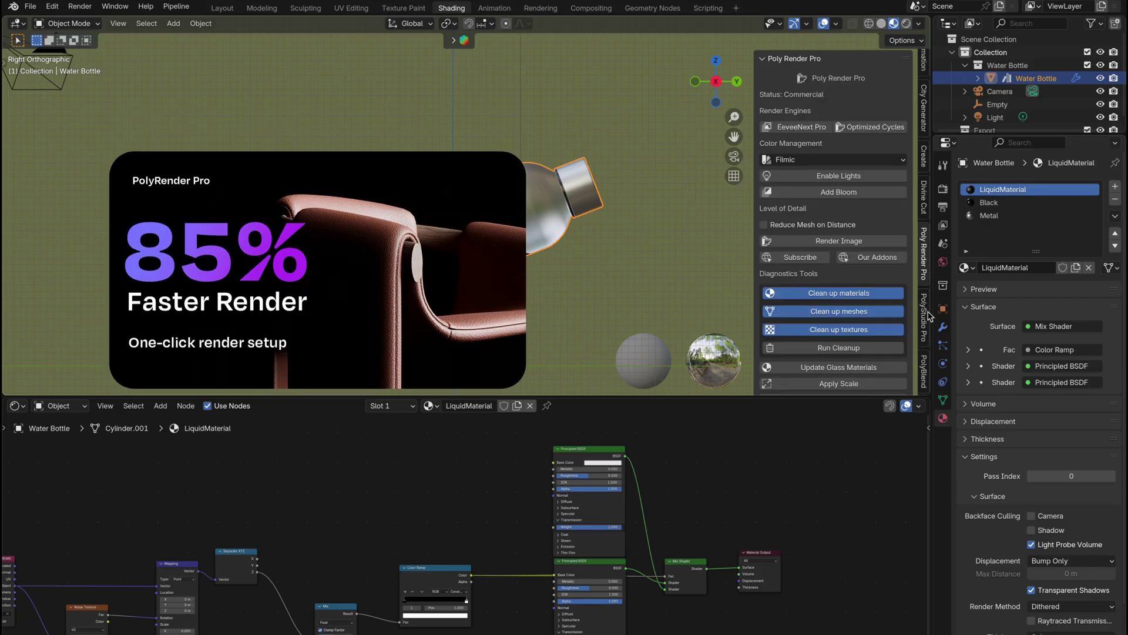
{"action": "left_click", "coordinate": [864, 127]}
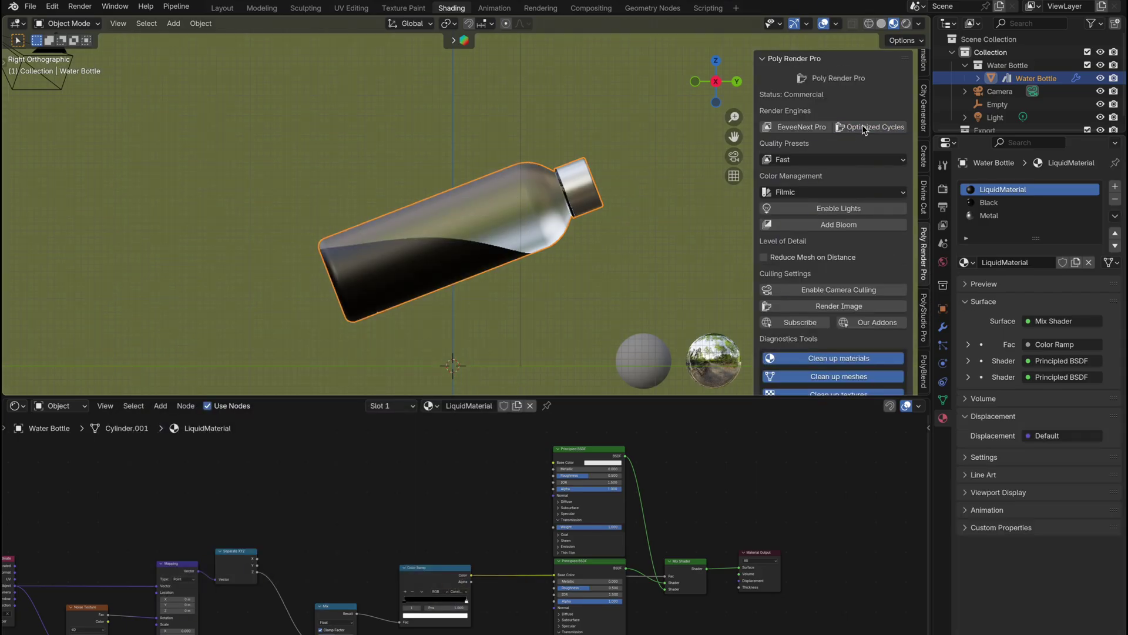
{"action": "key", "text": "z"}
{"action": "left_click", "coordinate": [525, 215]}
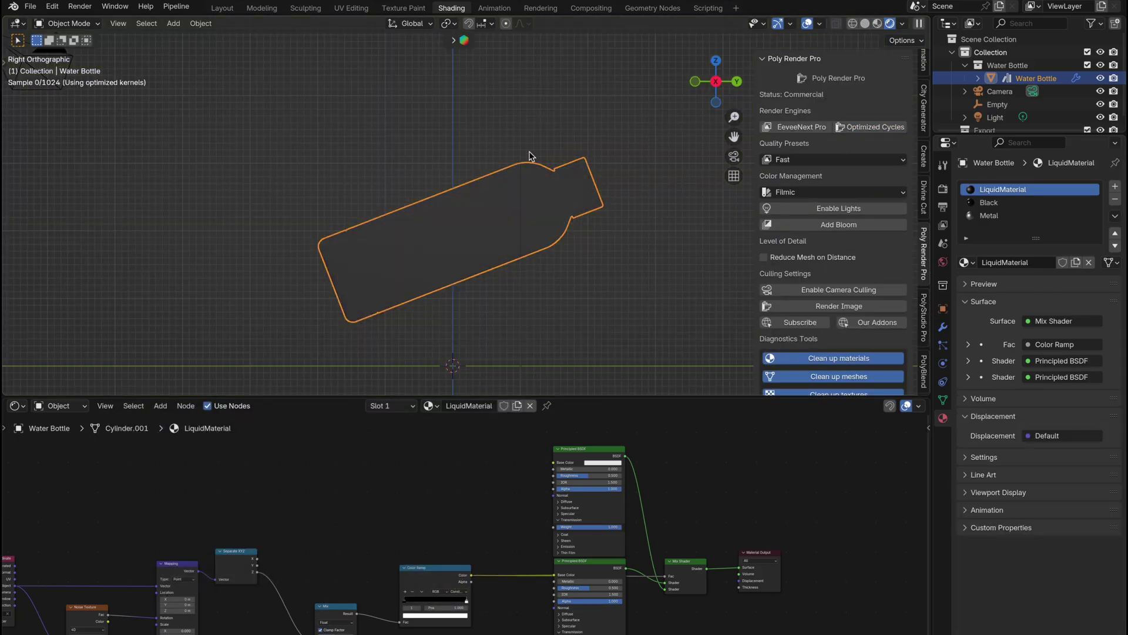
- Light the scene with the light-gray studio HDRI from the PolyStudio Pro library
{"action": "left_click", "coordinate": [924, 320]}
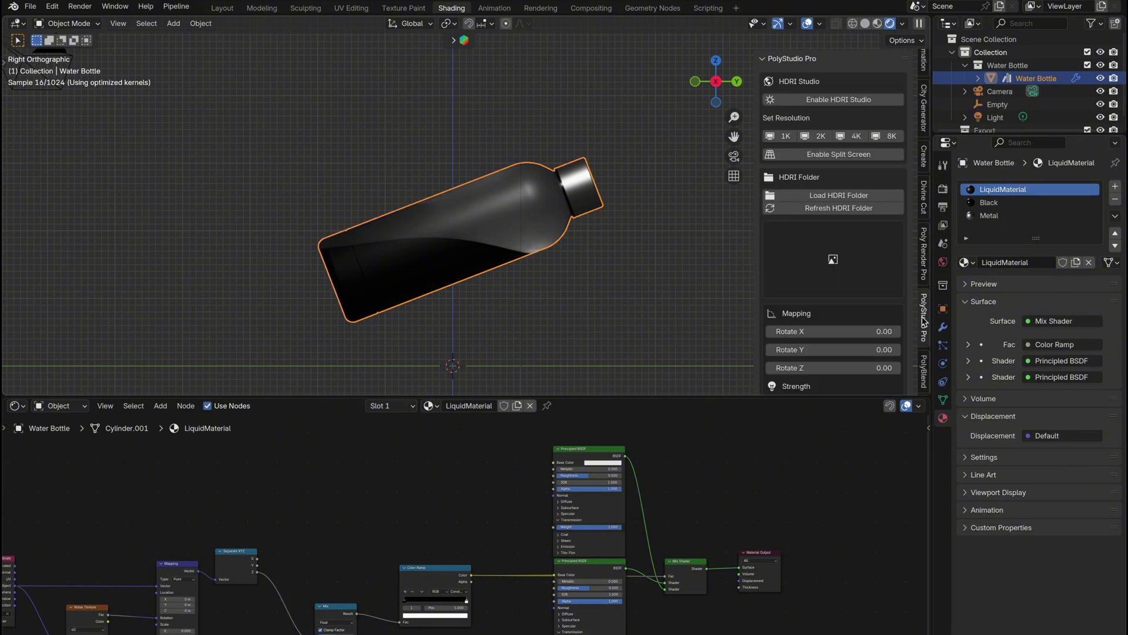
{"action": "left_click", "coordinate": [860, 265]}
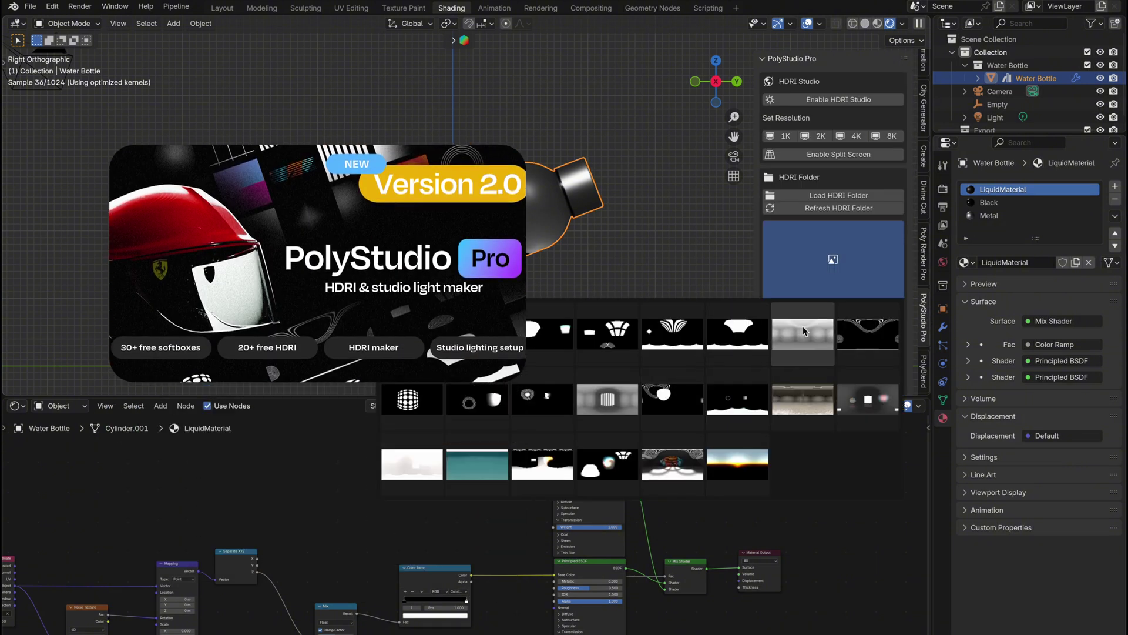
{"action": "left_click", "coordinate": [803, 326]}
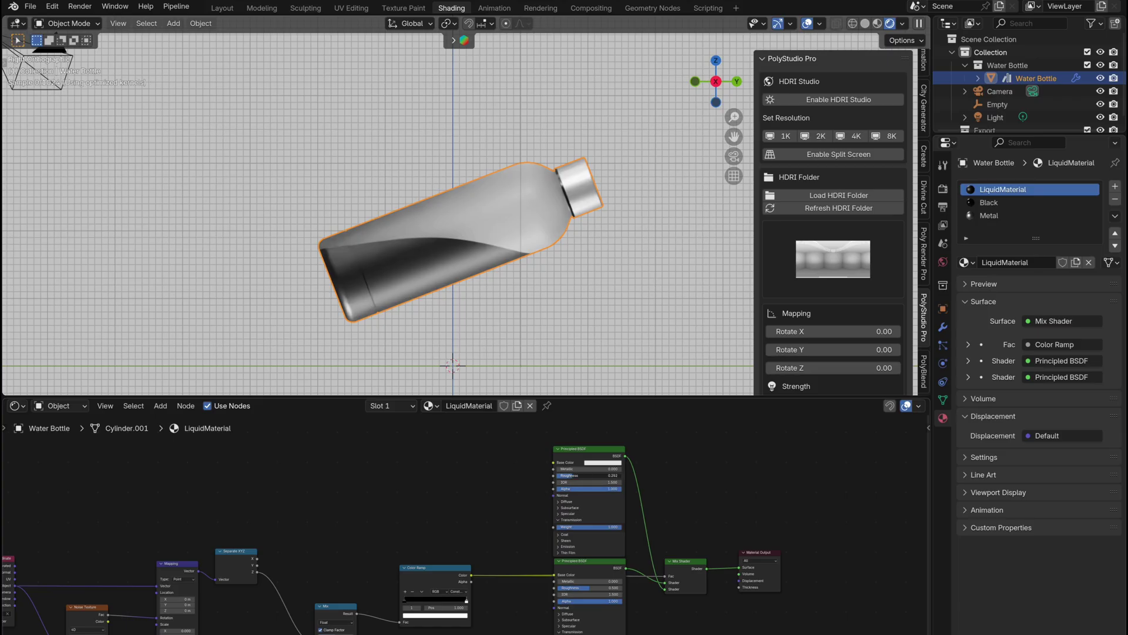
- Reduce the Roughness of both Principled BSDF nodes to 0 and rotate the bottle so its cap points downward
{"action": "left_click_drag", "start_coordinate": [573, 475], "coordinate": [555, 476]}
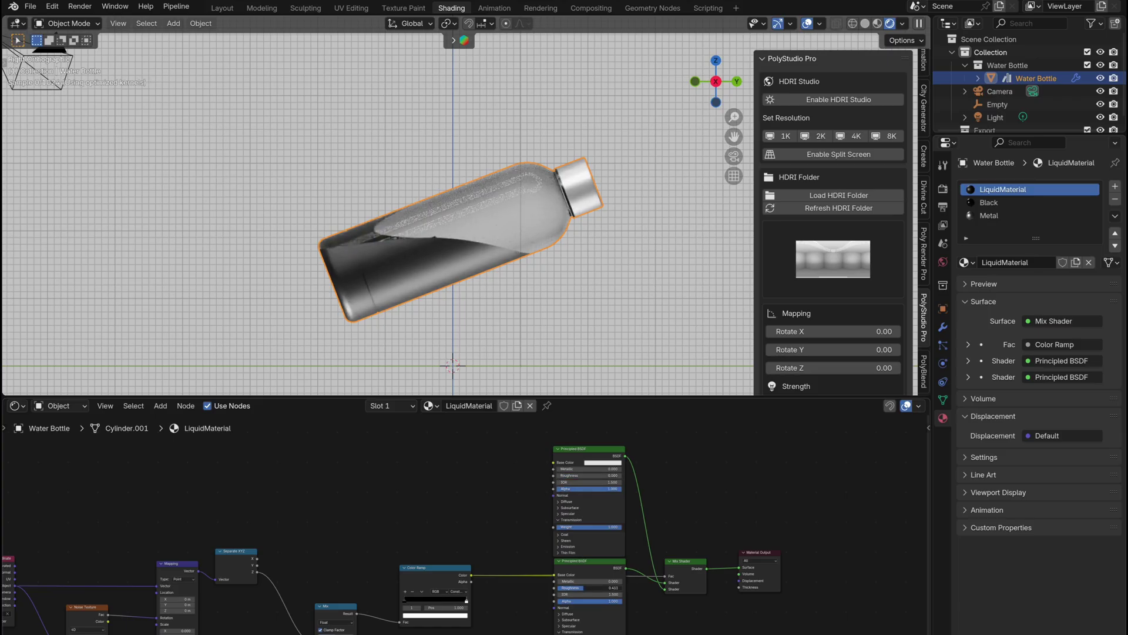
{"action": "left_click_drag", "start_coordinate": [583, 587], "coordinate": [557, 588]}
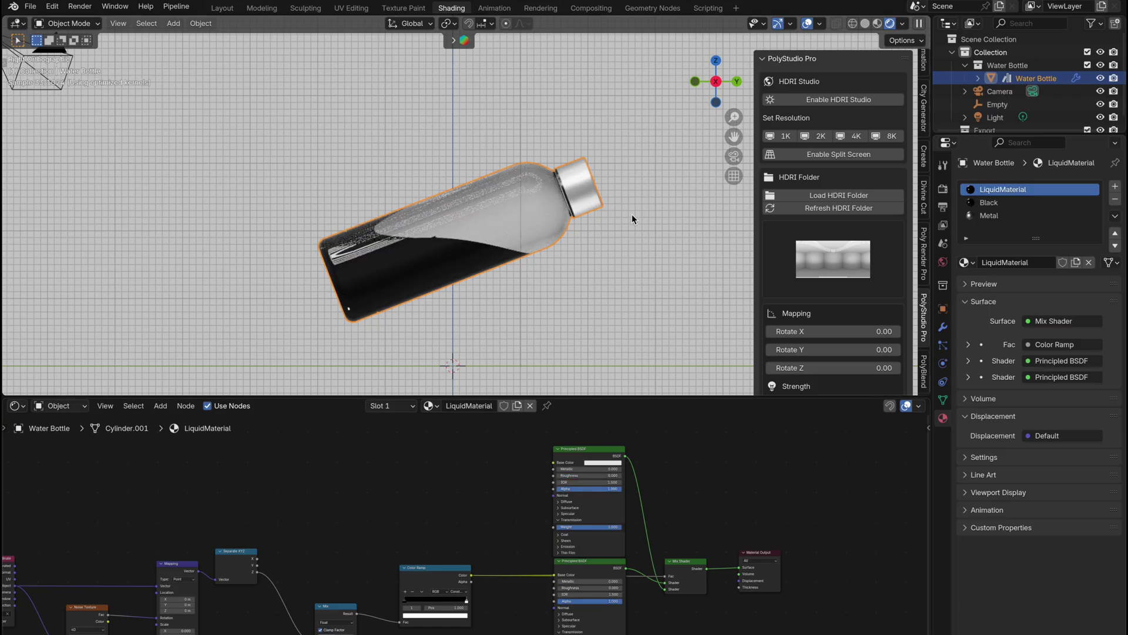
{"action": "key", "text": "r"}
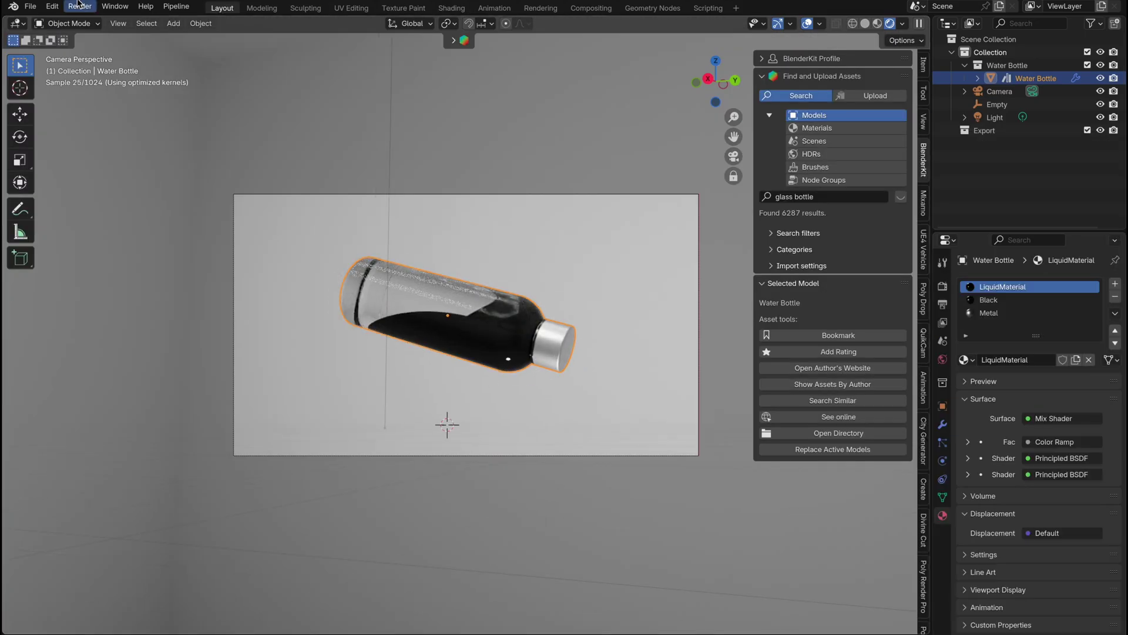
- Render a still image of the tilted bottle from the camera and close the render window
{"action": "left_click", "coordinate": [78, 6]}
{"action": "left_click", "coordinate": [97, 20]}
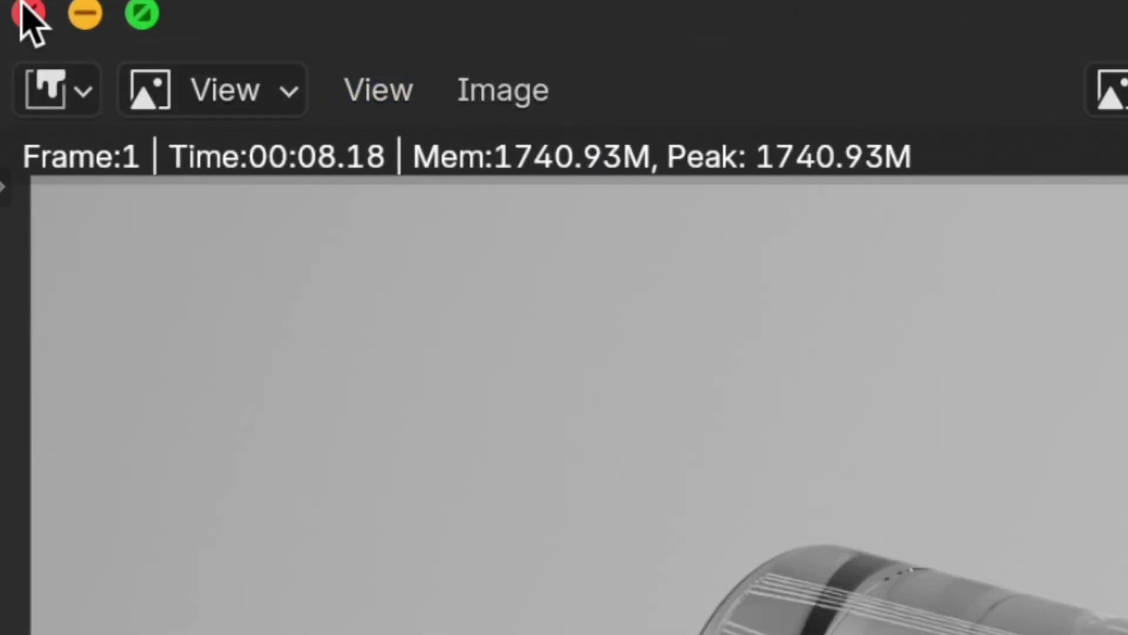
{"action": "left_click", "coordinate": [27, 12]}
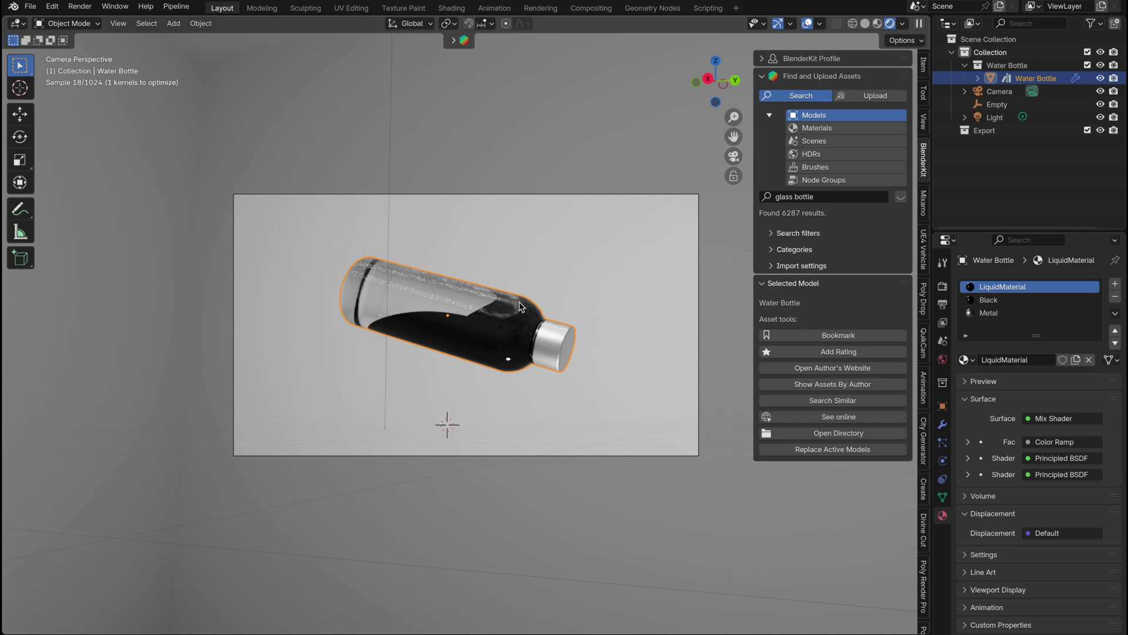
- Add a Mix Shader node linked to the Material Output's Volume input in the LiquidMaterial node tree
{"action": "middle_click_drag", "start_coordinate": [520, 302], "coordinate": [519, 302]}
{"action": "middle_click_drag", "start_coordinate": [520, 301], "coordinate": [520, 300]}
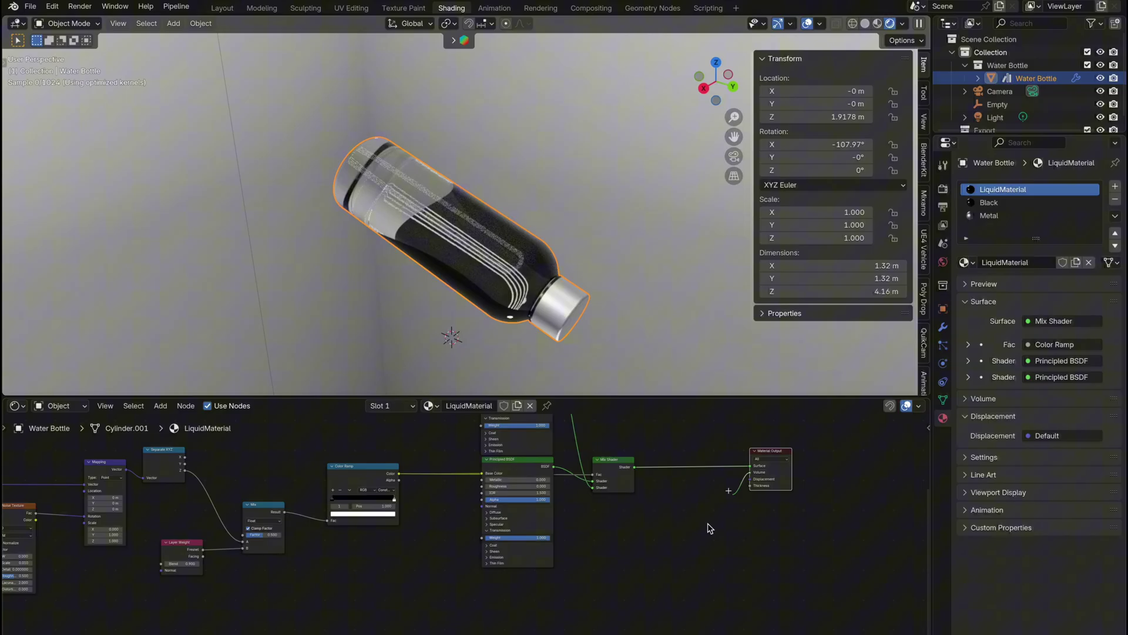
{"action": "left_click_drag", "start_coordinate": [708, 528], "coordinate": [682, 564]}
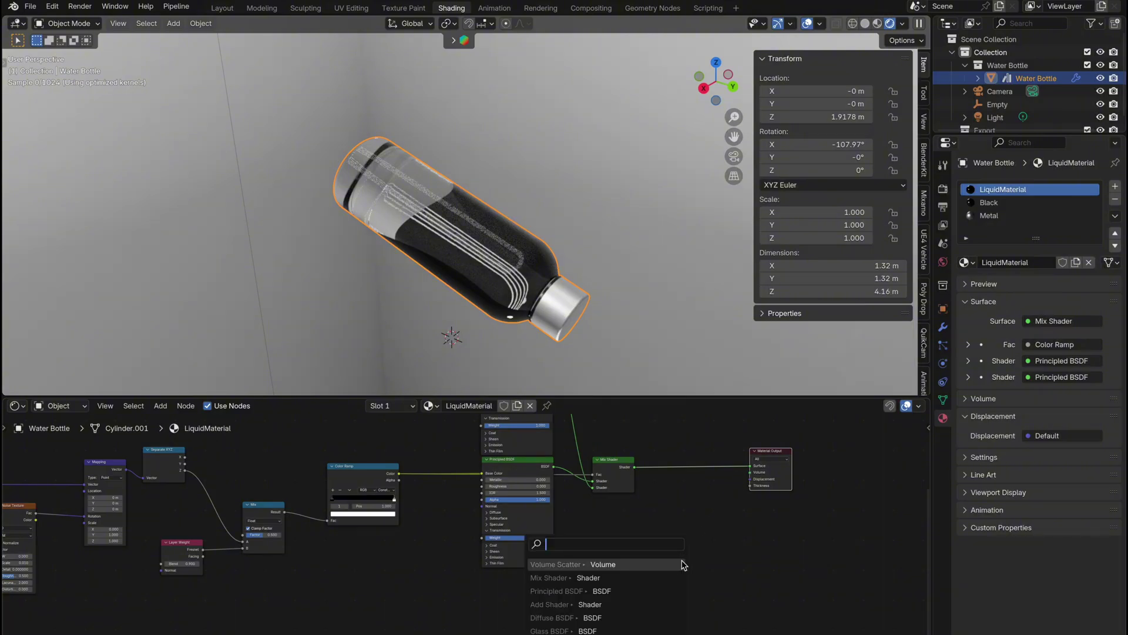
{"action": "type", "text": "mix s"}
{"action": "key", "text": "Return"}
{"action": "left_click", "coordinate": [675, 545]}
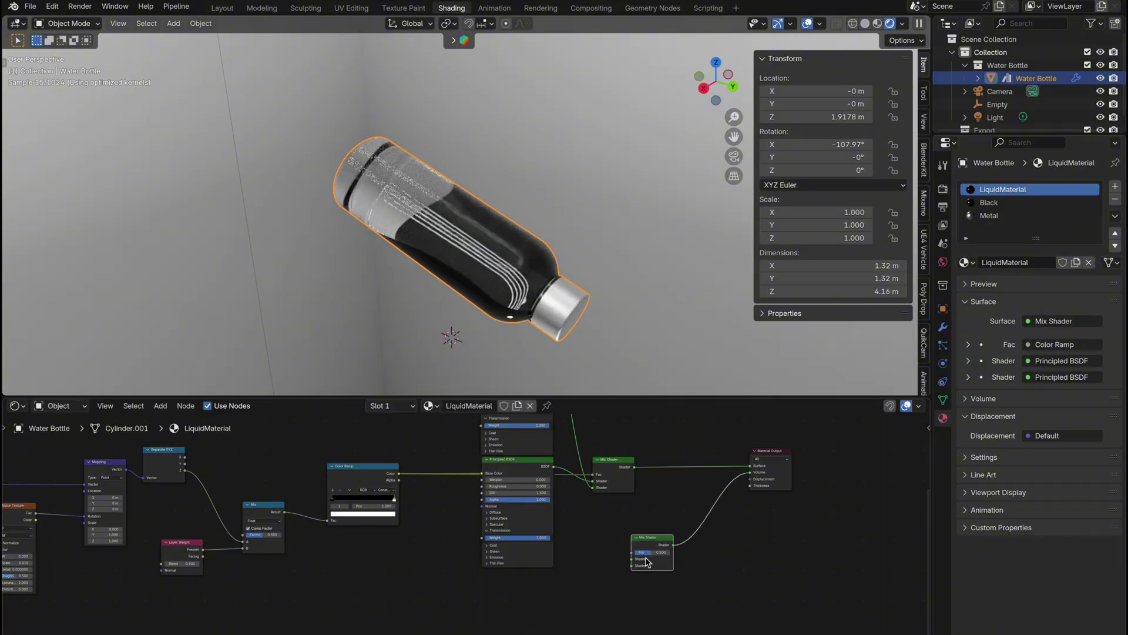
- Add a Principled Volume node feeding the second shader input of the volume Mix Shader
{"action": "left_click_drag", "start_coordinate": [633, 565], "coordinate": [576, 614]}
{"action": "type", "text": "p vol"}
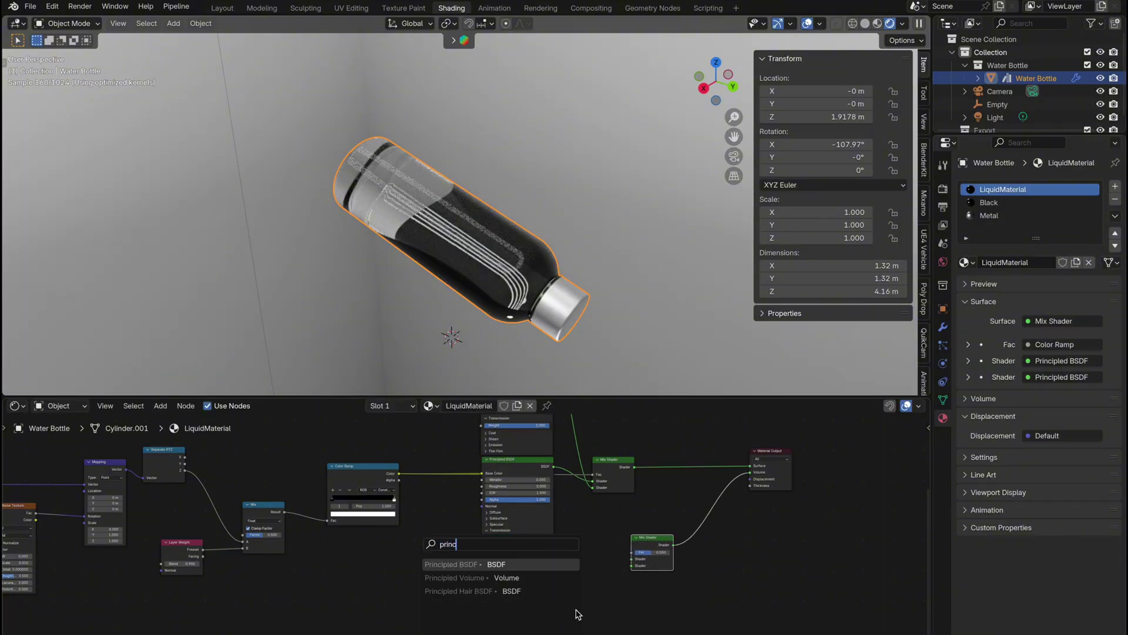
{"action": "key", "text": "Return"}
{"action": "left_click", "coordinate": [604, 599]}
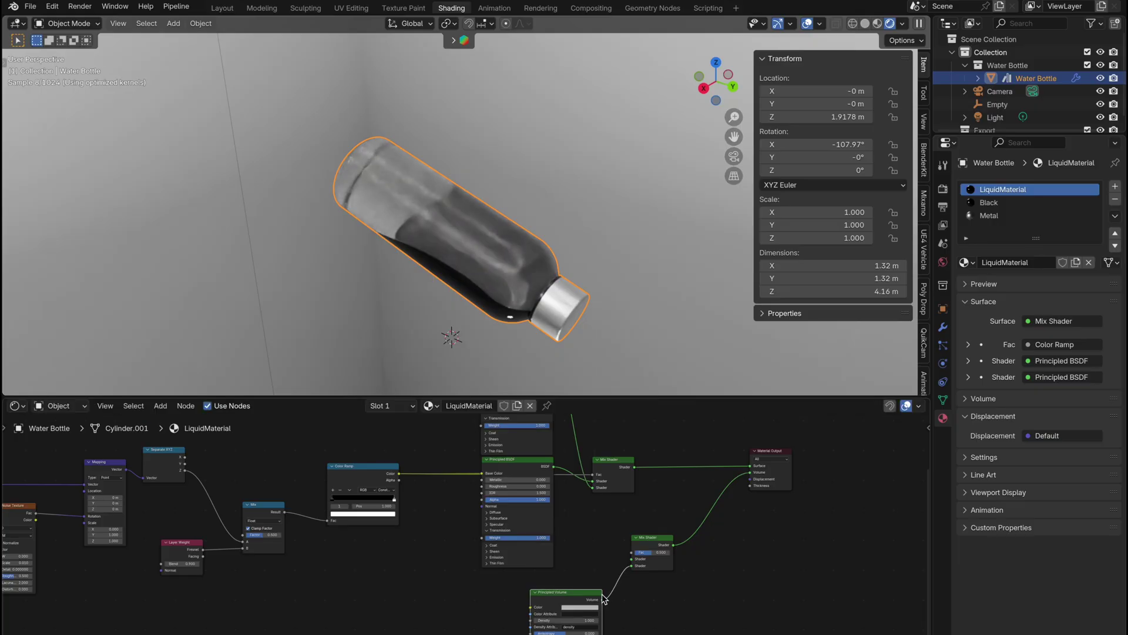
- Duplicate and flip the Color Ramp, linking the Mix Result through the copy to the Principled Volume's Color and the volume Mix Shader's Fac
{"action": "key", "text": "shift+d"}
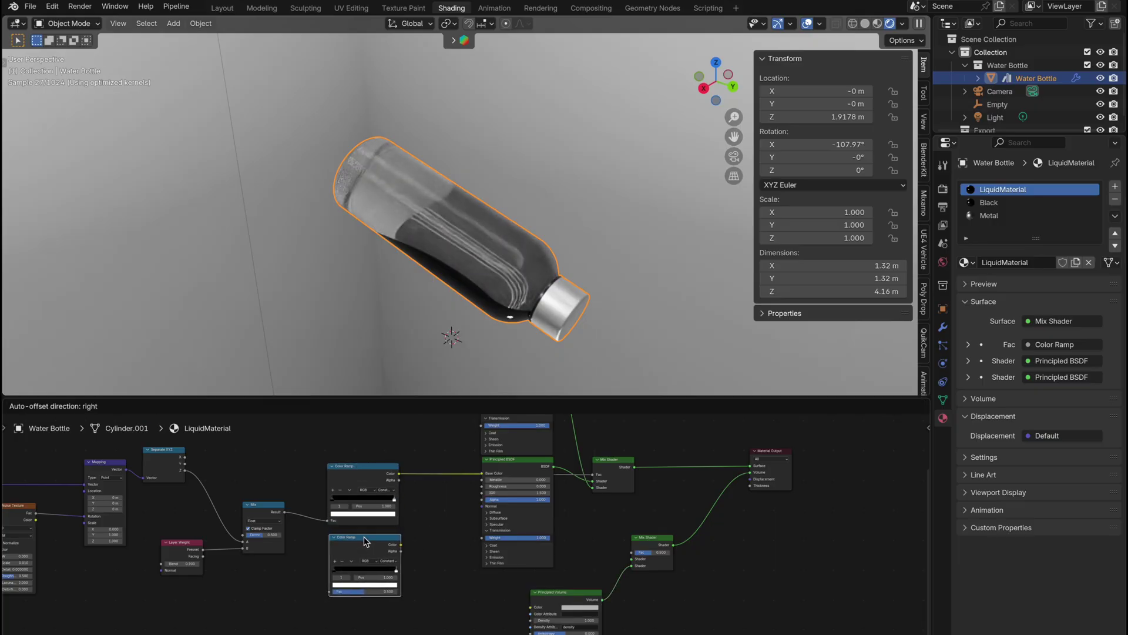
{"action": "left_click", "coordinate": [369, 565]}
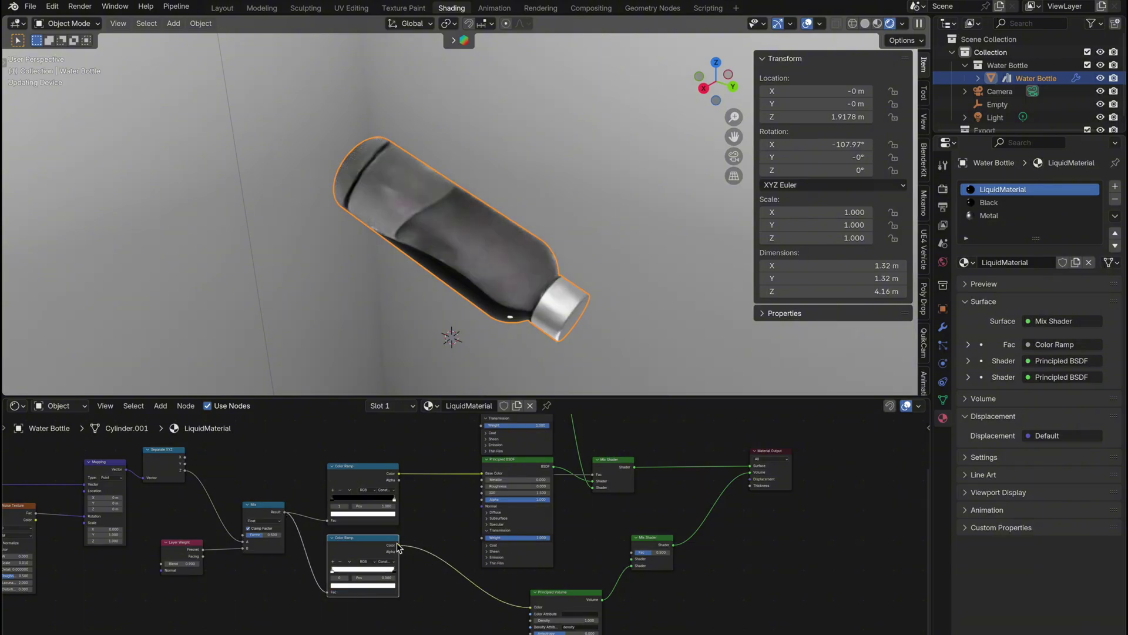
{"action": "left_click_drag", "start_coordinate": [399, 545], "coordinate": [634, 553]}
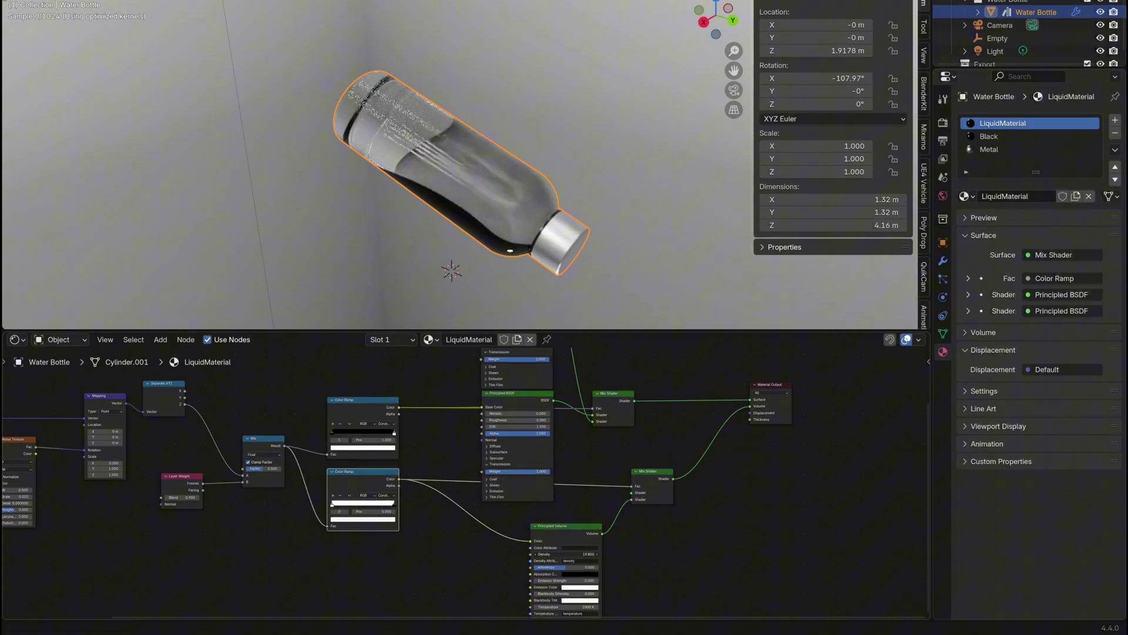
- Set the Principled Volume's Density to 50 and Anisotropy to 1, and detach the volume Mix Shader from the Material Output for comparison
{"action": "left_click_drag", "start_coordinate": [565, 553], "coordinate": [595, 554]}
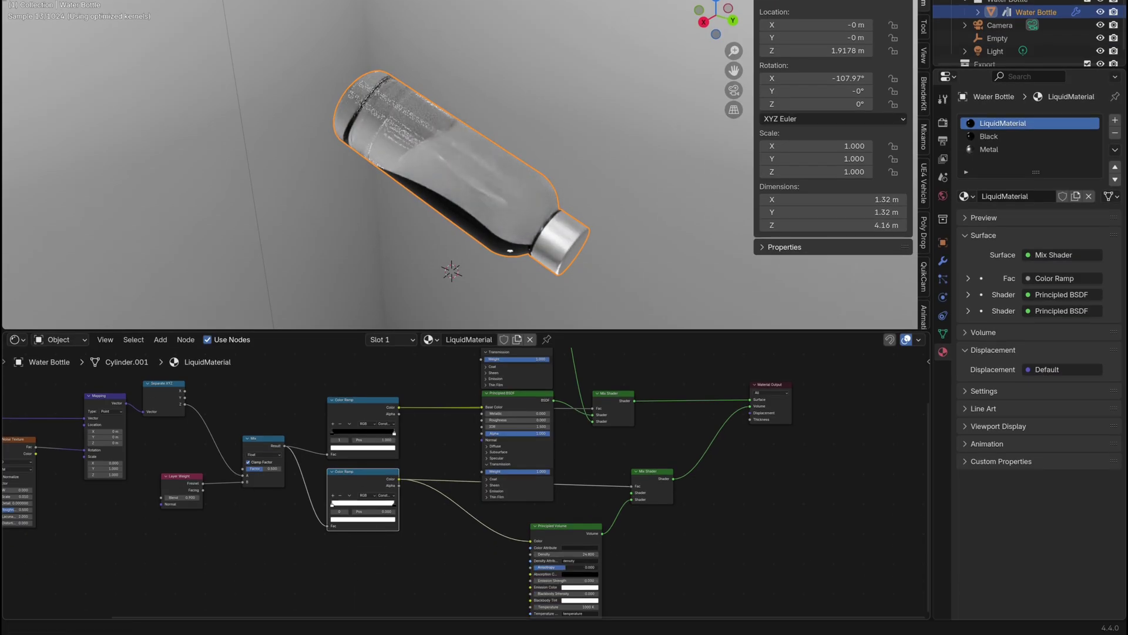
{"action": "left_click", "coordinate": [583, 554]}
{"action": "type", "text": "50"}
{"action": "key", "text": "Return"}
{"action": "left_click_drag", "start_coordinate": [750, 406], "coordinate": [742, 411]}
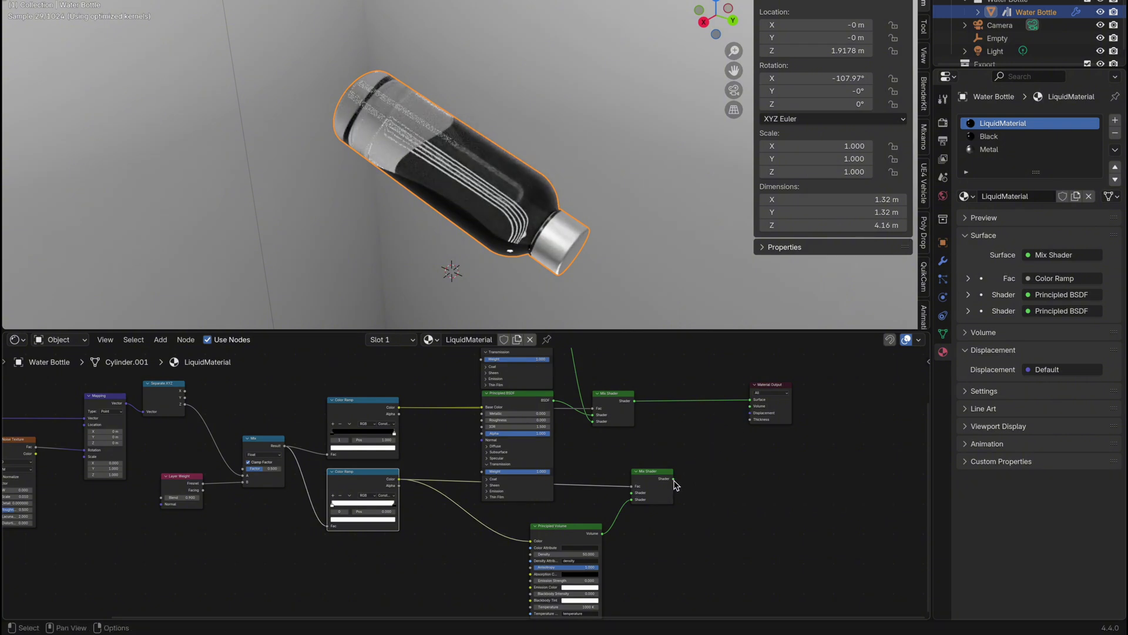
- Rotate the bottle freely with Trackball in rendered shading and in Material Preview to examine how the liquid follows the tilt
{"action": "middle_click_drag", "start_coordinate": [531, 202], "coordinate": [530, 202]}
{"action": "key", "text": "r"}
{"action": "key", "text": "r"}
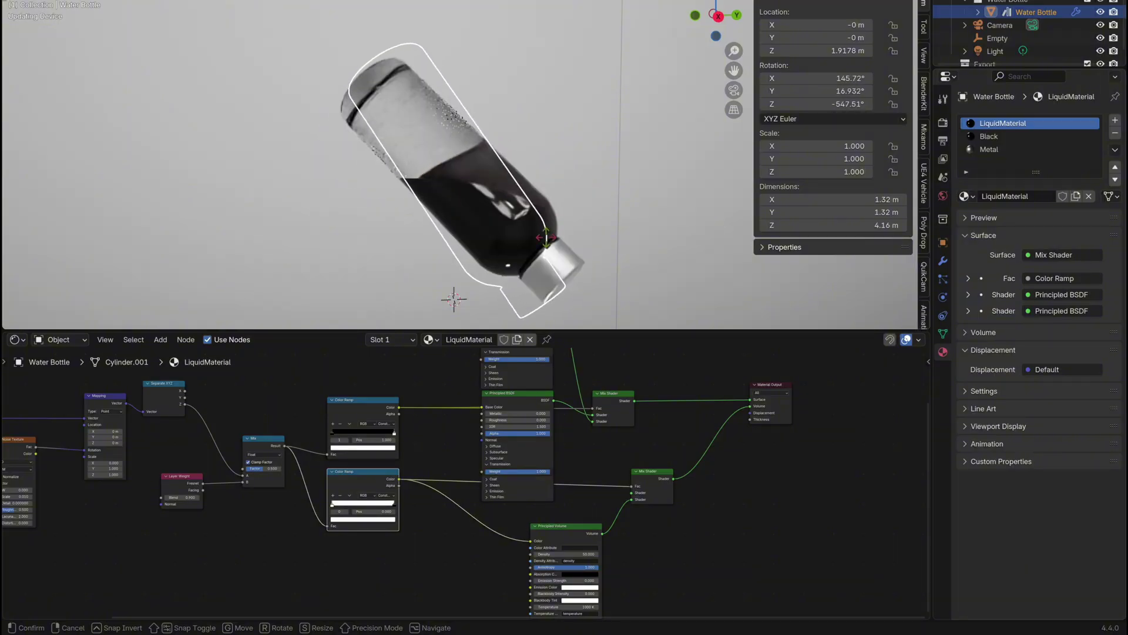
{"action": "left_click", "coordinate": [509, 121]}
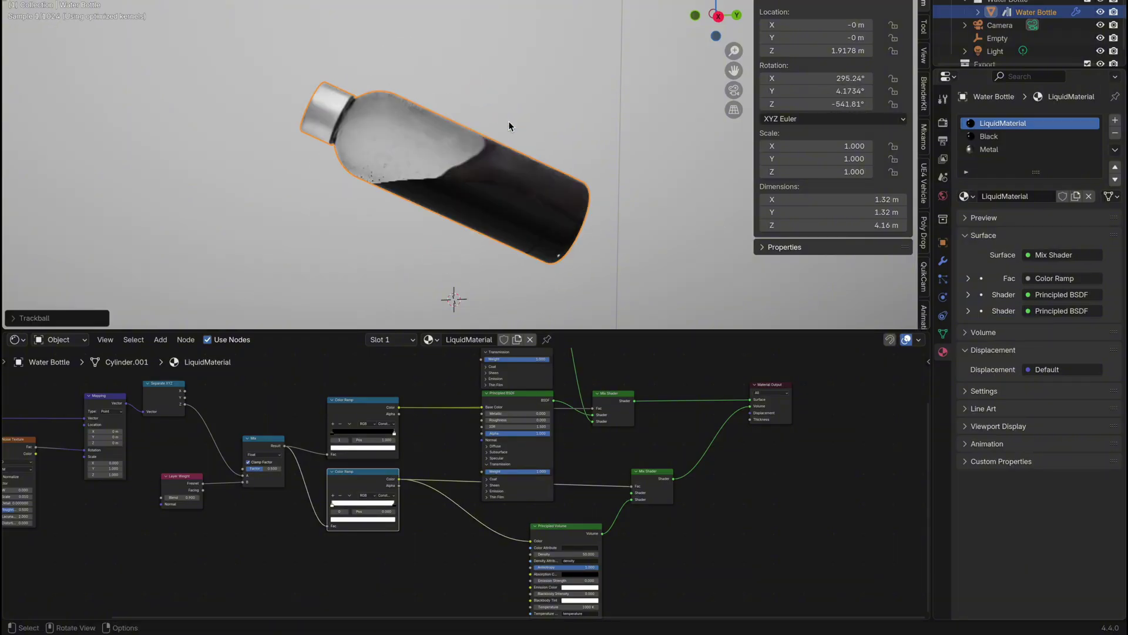
{"action": "key", "text": "z"}
{"action": "left_click", "coordinate": [513, 275]}
{"action": "key", "text": "r"}
{"action": "key", "text": "r"}
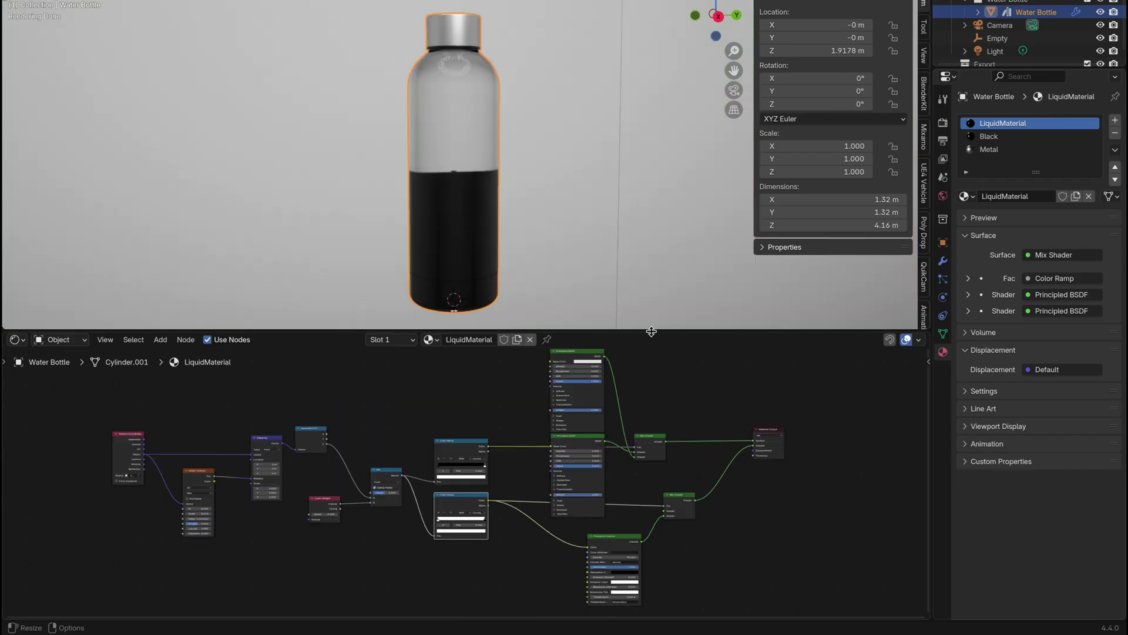
- Add a Map Range node and link its Result to the W input of the Noise Texture
{"action": "left_click_drag", "start_coordinate": [651, 331], "coordinate": [652, 183]}
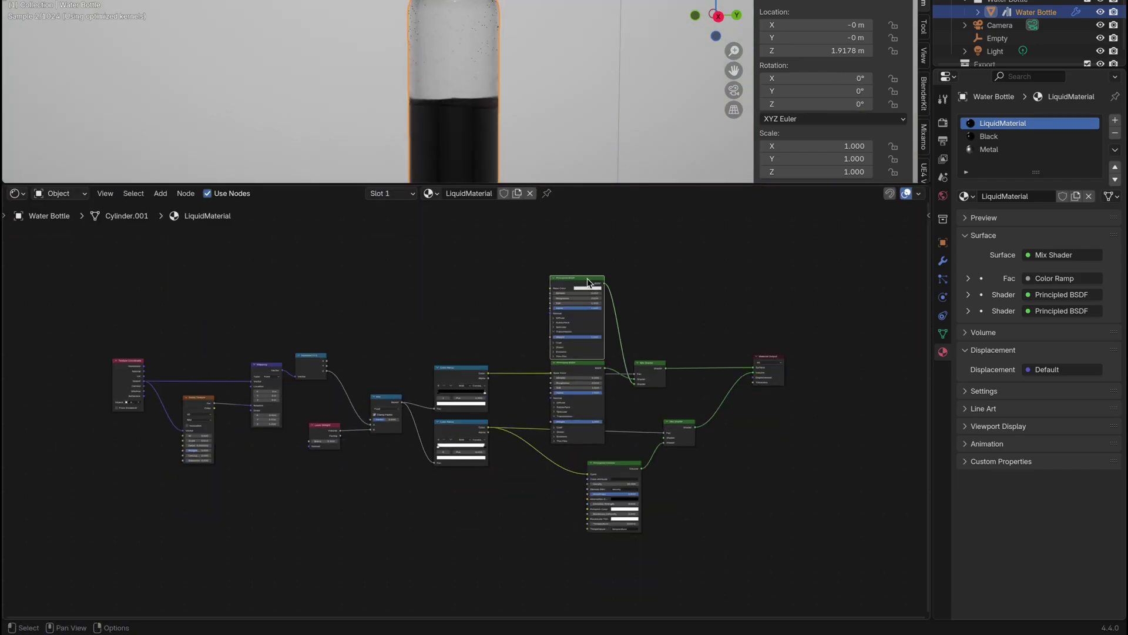
{"action": "scroll", "coordinate": [482, 400], "scroll_direction": "up", "scroll_amount": 1}
{"action": "scroll", "coordinate": [143, 464], "scroll_direction": "up", "scroll_amount": 7}
{"action": "middle_click_drag", "start_coordinate": [143, 463], "coordinate": [421, 485]}
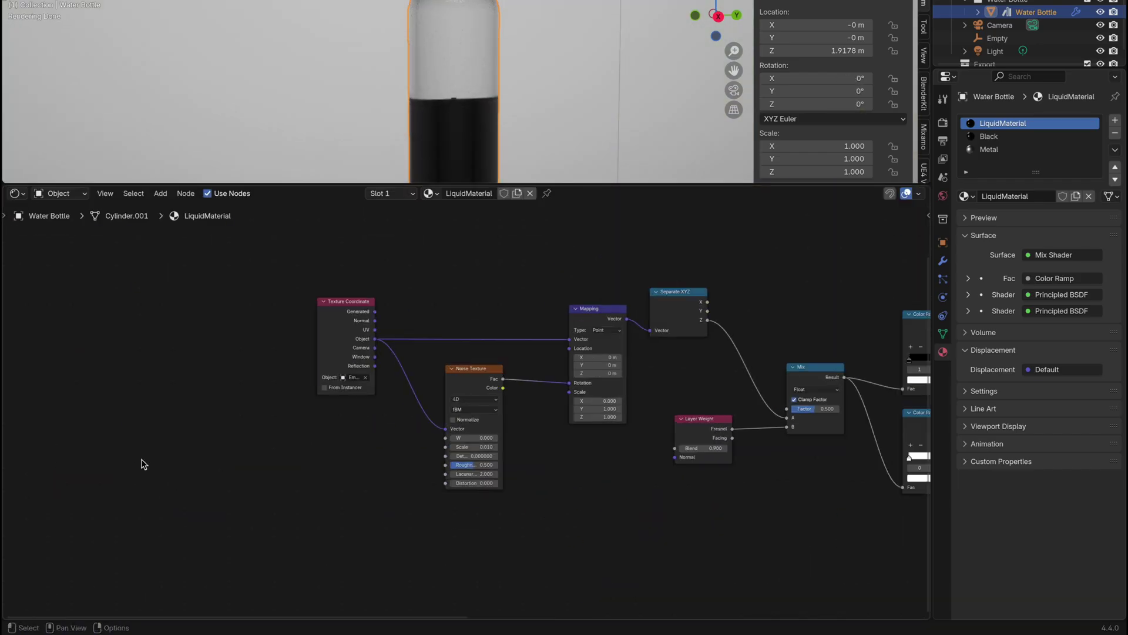
{"action": "scroll", "coordinate": [486, 93], "scroll_direction": "down", "scroll_amount": 3}
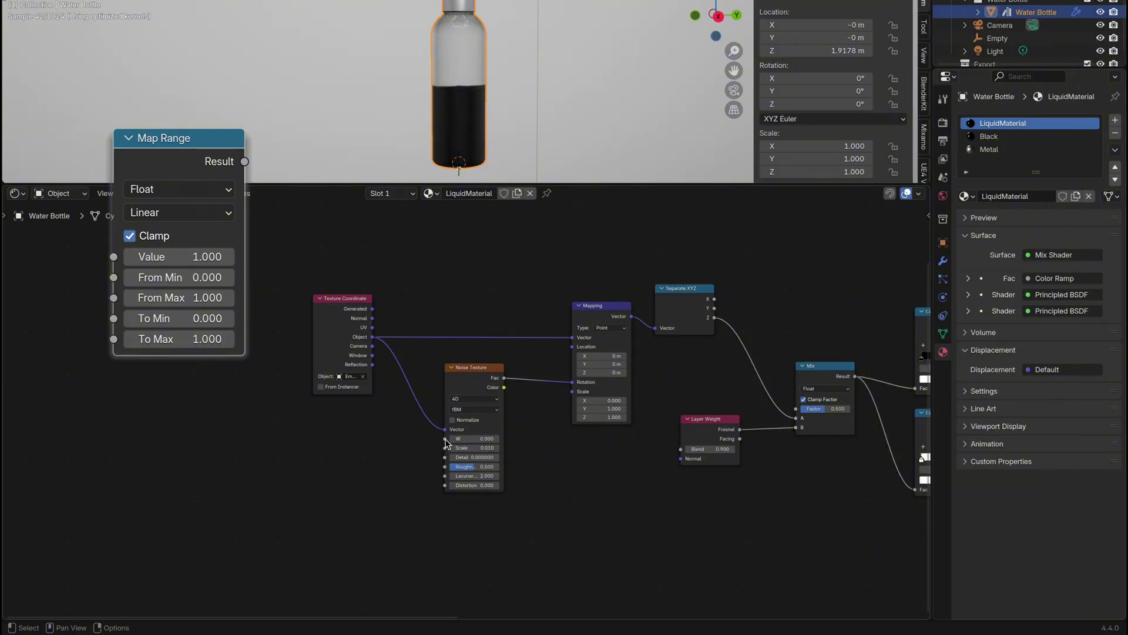
{"action": "left_click_drag", "start_coordinate": [445, 439], "coordinate": [379, 490]}
{"action": "type", "text": "map range"}
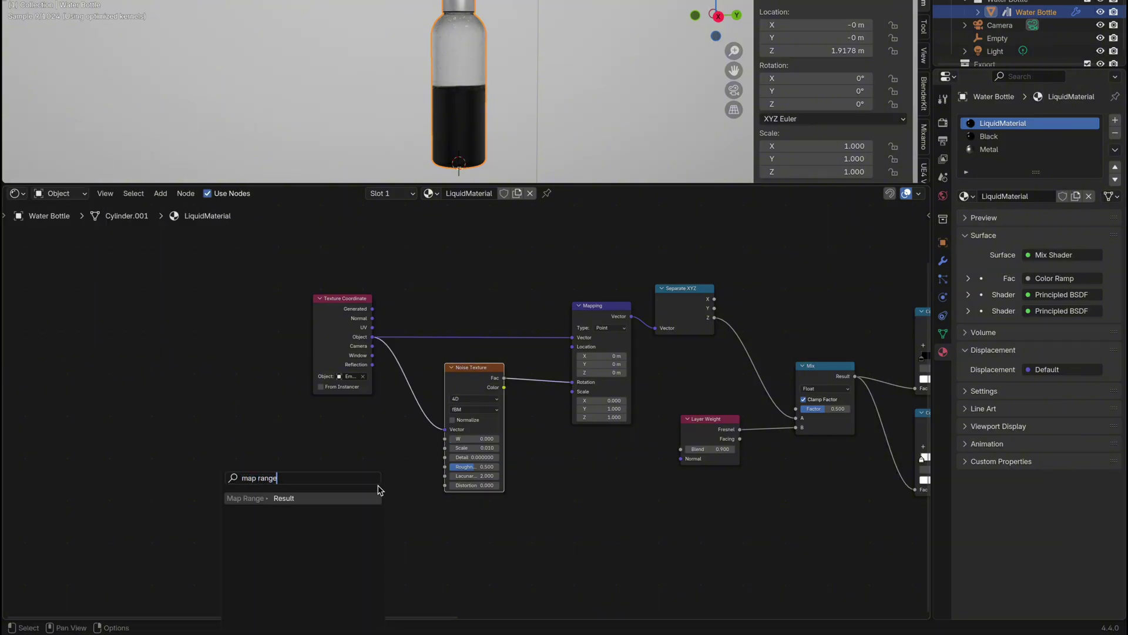
{"action": "key", "text": "Return"}
- Feed the Map Range's Value from a Sine Math node, and feed the Sine node from a new Value node
{"action": "left_click_drag", "start_coordinate": [328, 523], "coordinate": [263, 532]}
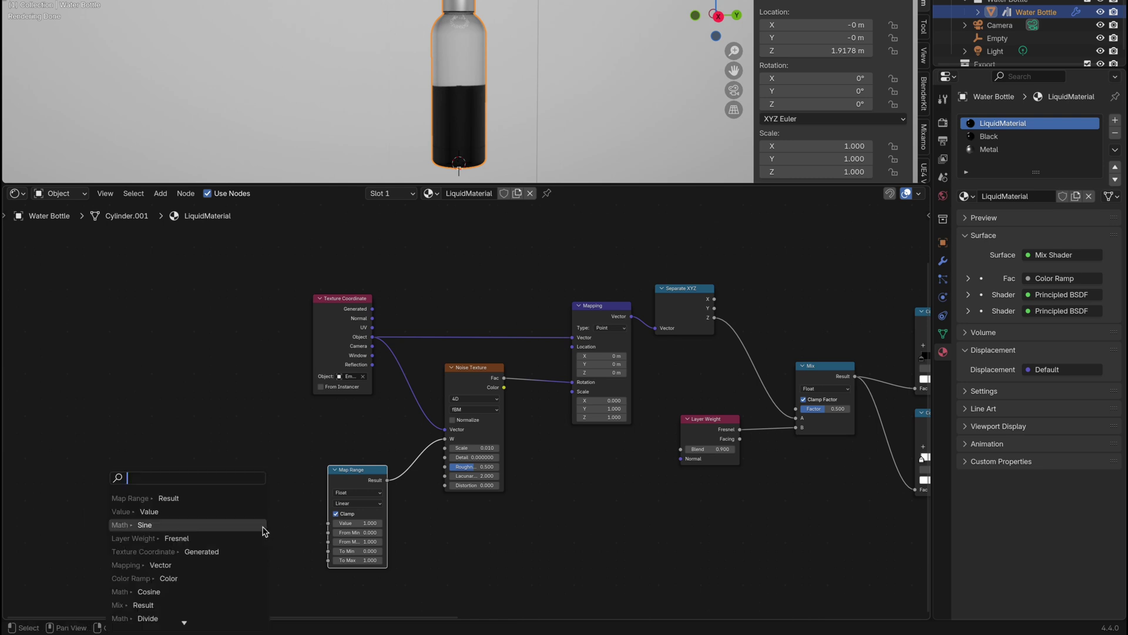
{"action": "type", "text": "sine"}
{"action": "key", "text": "Return"}
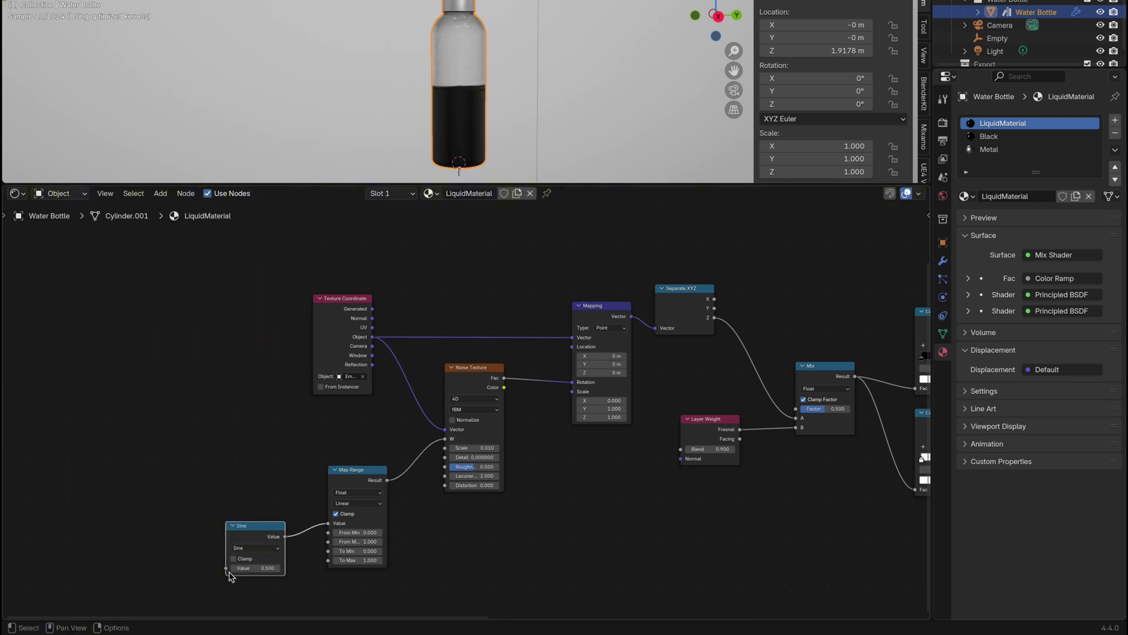
{"action": "left_click_drag", "start_coordinate": [161, 573], "coordinate": [161, 574]}
{"action": "type", "text": "value"}
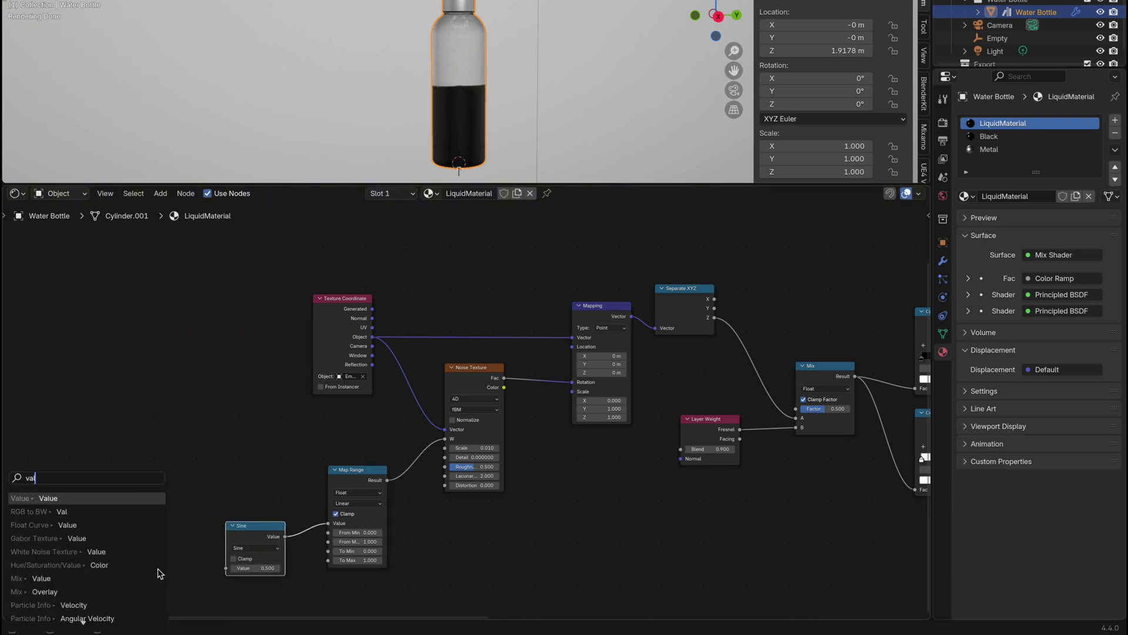
{"action": "key", "text": "Return"}
{"action": "left_click", "coordinate": [180, 563]}
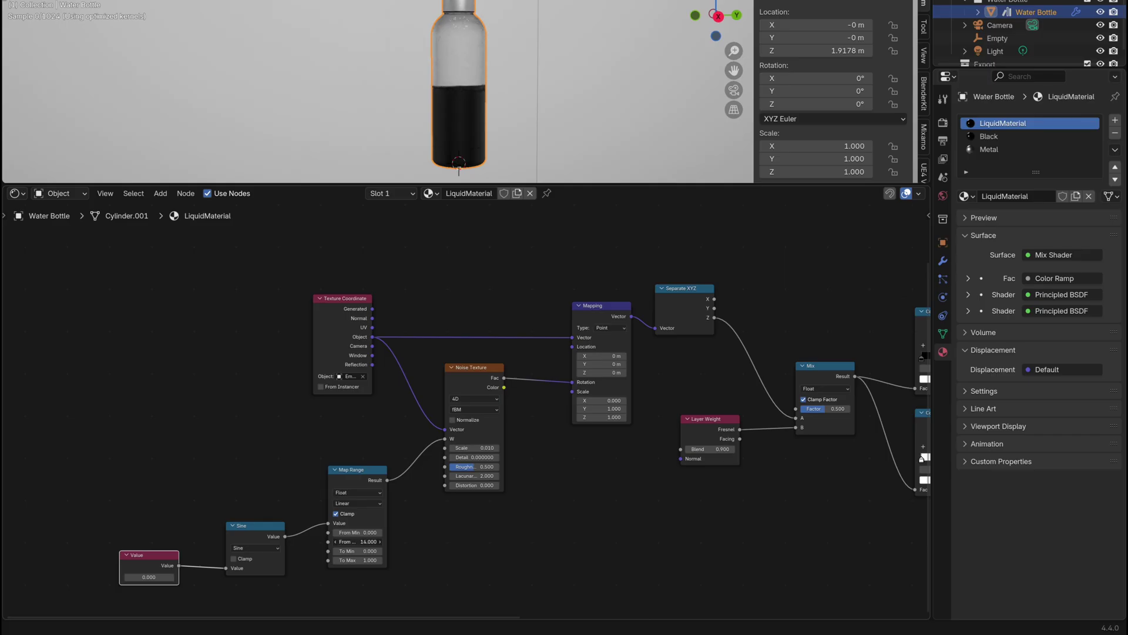
- With the bottle tilted nearly horizontal, set the Map Range's From Max to 18 and also link its Result to the Noise Texture's Scale
{"action": "key", "text": "r"}
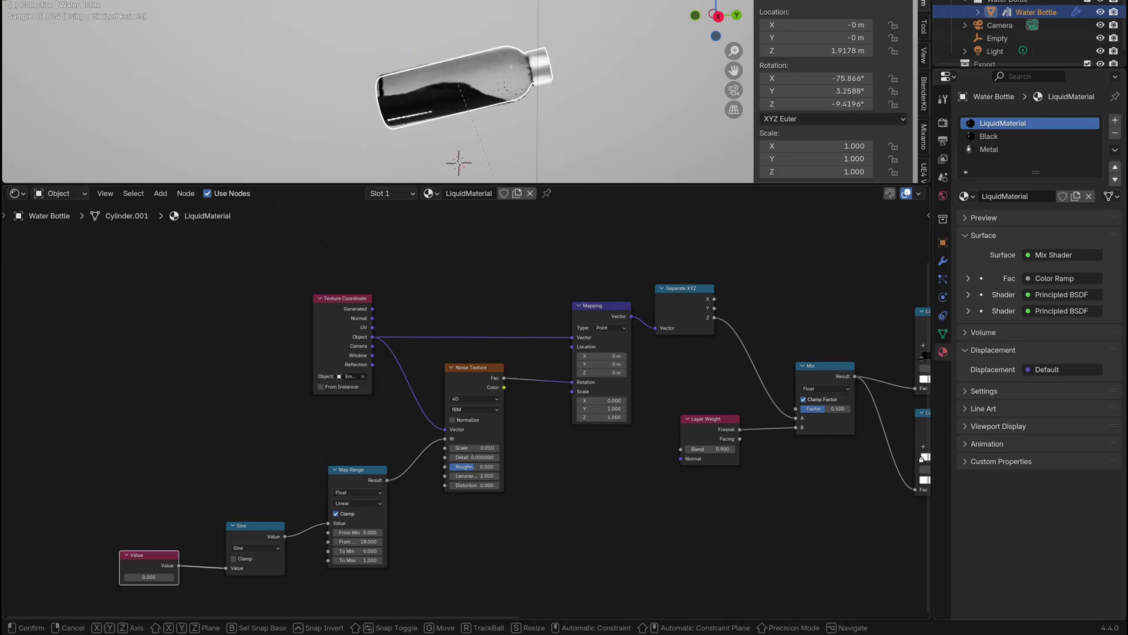
{"action": "left_click", "coordinate": [409, 153]}
{"action": "left_click_drag", "start_coordinate": [357, 542], "coordinate": [238, 541]}
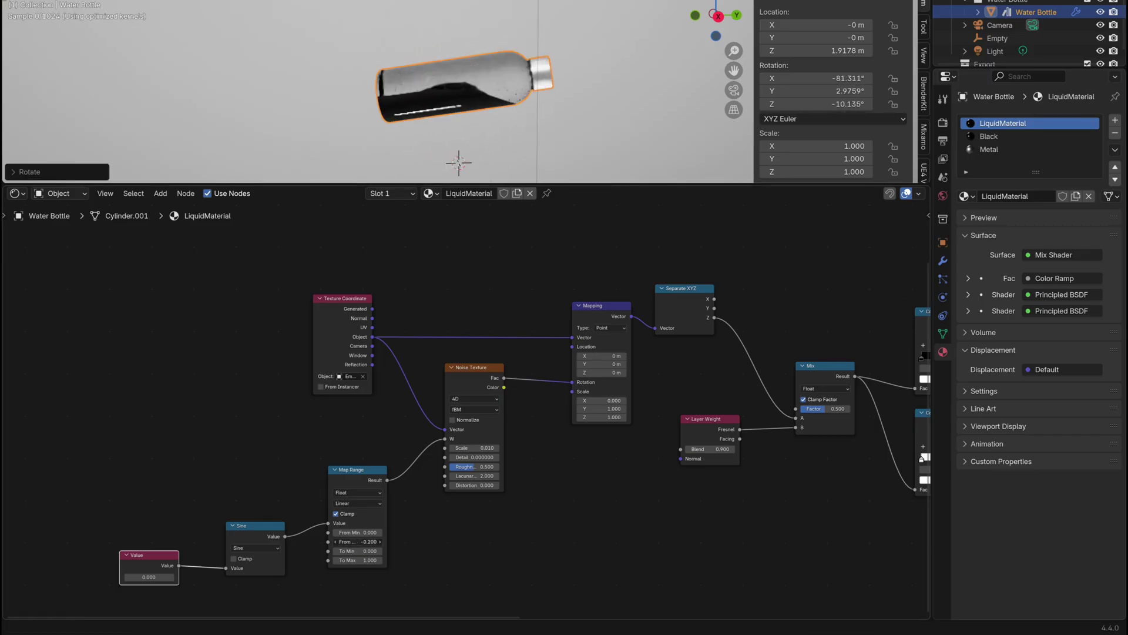
{"action": "left_click_drag", "start_coordinate": [357, 542], "coordinate": [355, 546]}
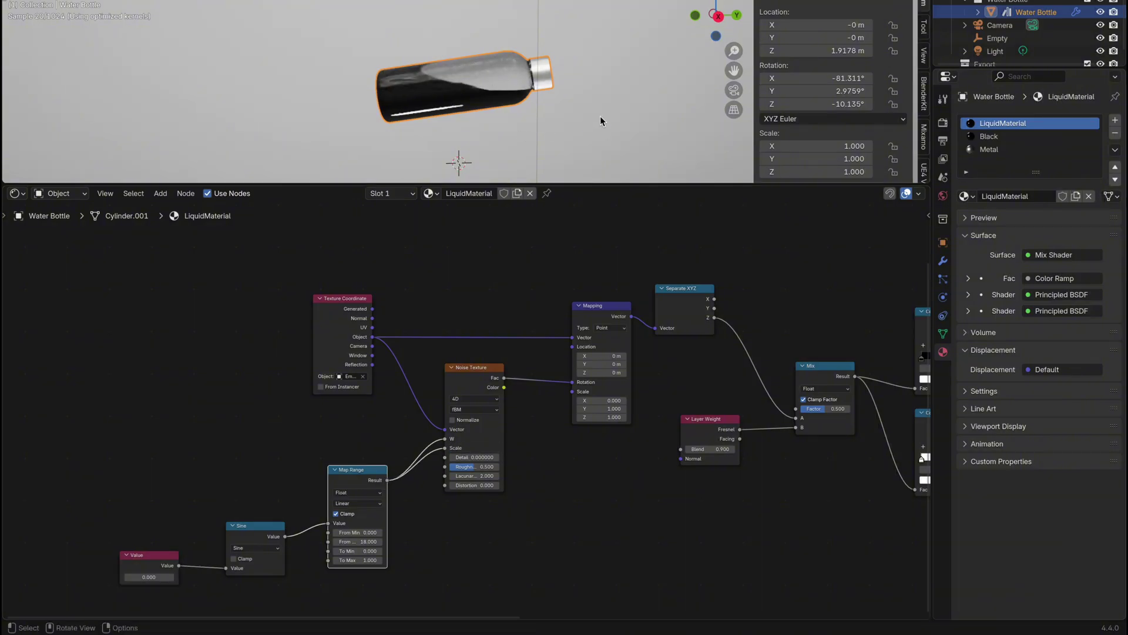
{"action": "key", "text": "r"}
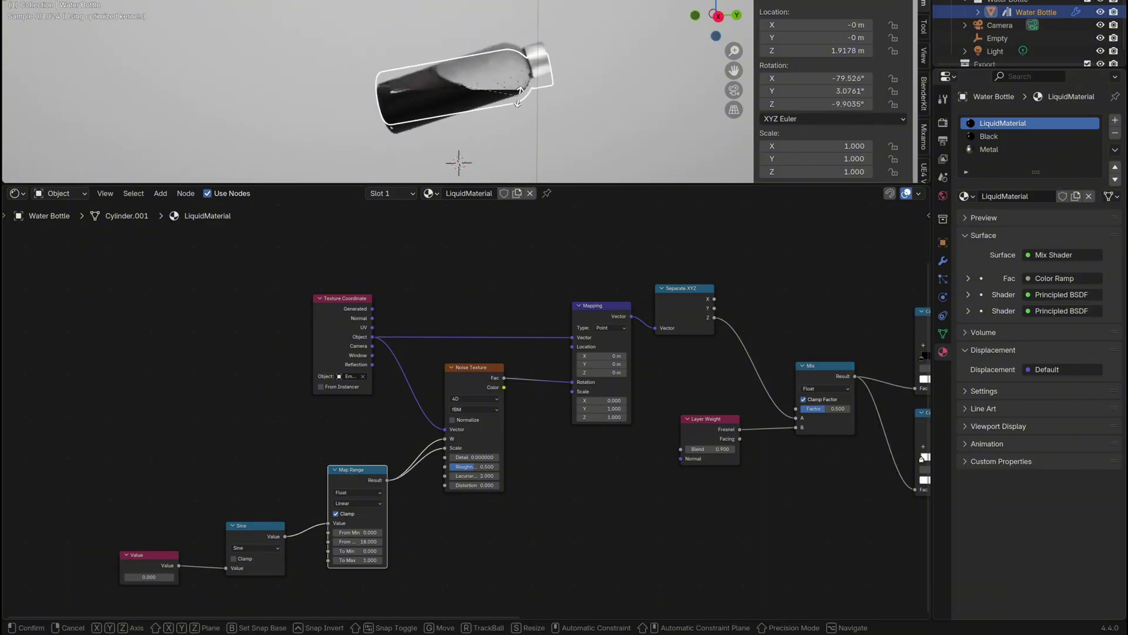
{"action": "left_click", "coordinate": [519, 95]}
- Add a driver to the Value node using the Rotational Difference between the Water Bottle and Empty objects
{"action": "right_click", "coordinate": [143, 580]}
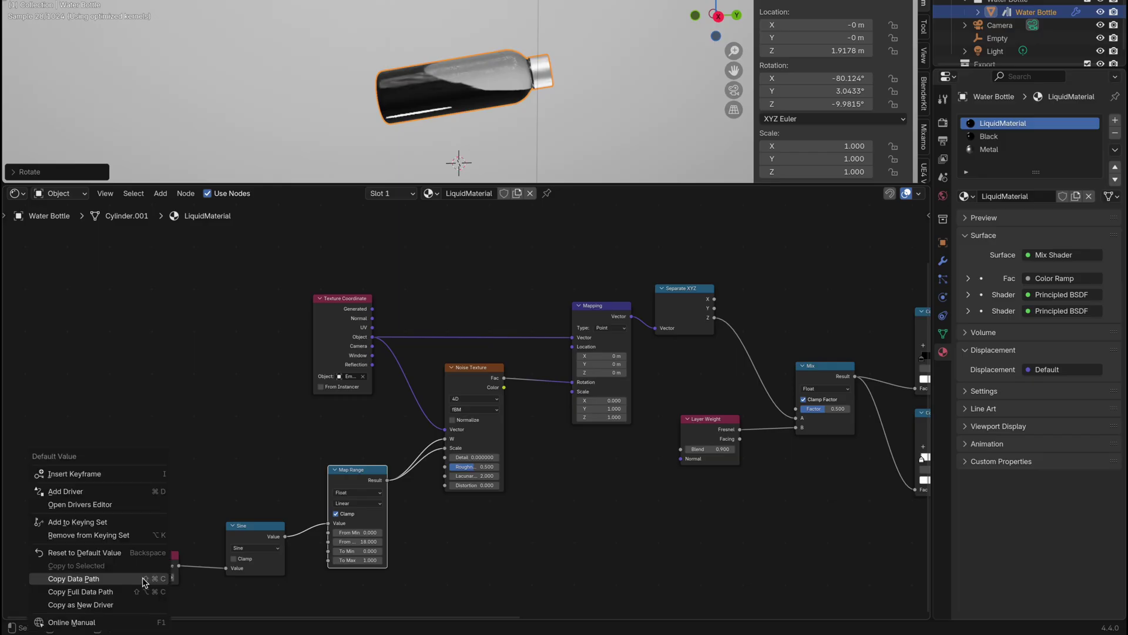
{"action": "left_click", "coordinate": [99, 496]}
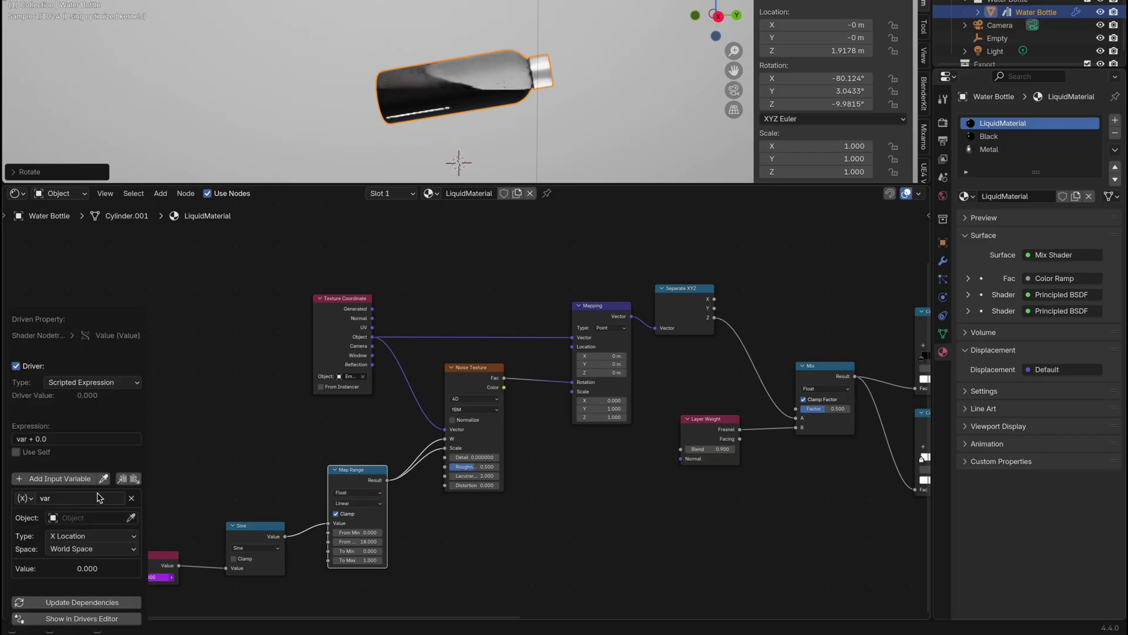
{"action": "left_click", "coordinate": [34, 501]}
{"action": "left_click", "coordinate": [63, 563]}
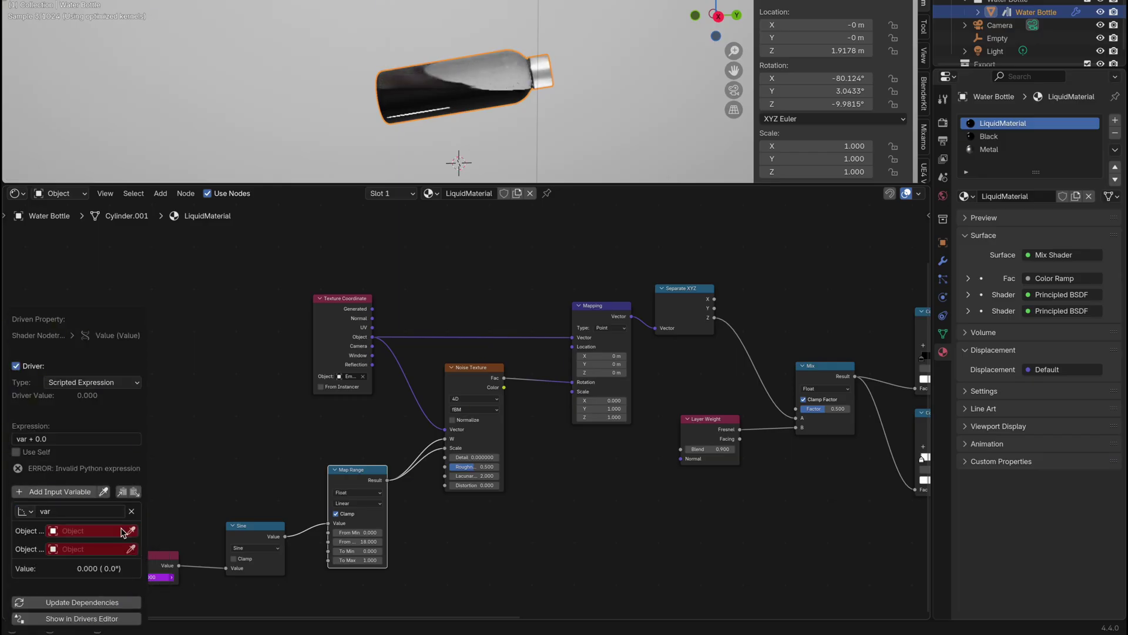
{"action": "left_click", "coordinate": [89, 531]}
{"action": "left_click", "coordinate": [94, 440]}
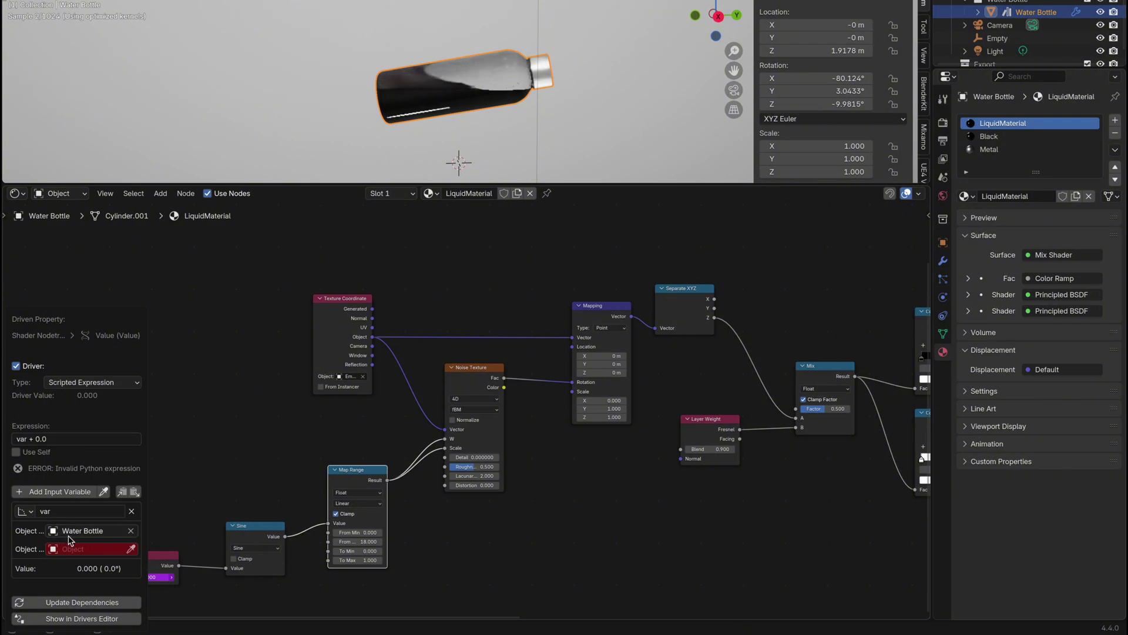
{"action": "left_click", "coordinate": [89, 549]}
{"action": "left_click", "coordinate": [76, 426]}
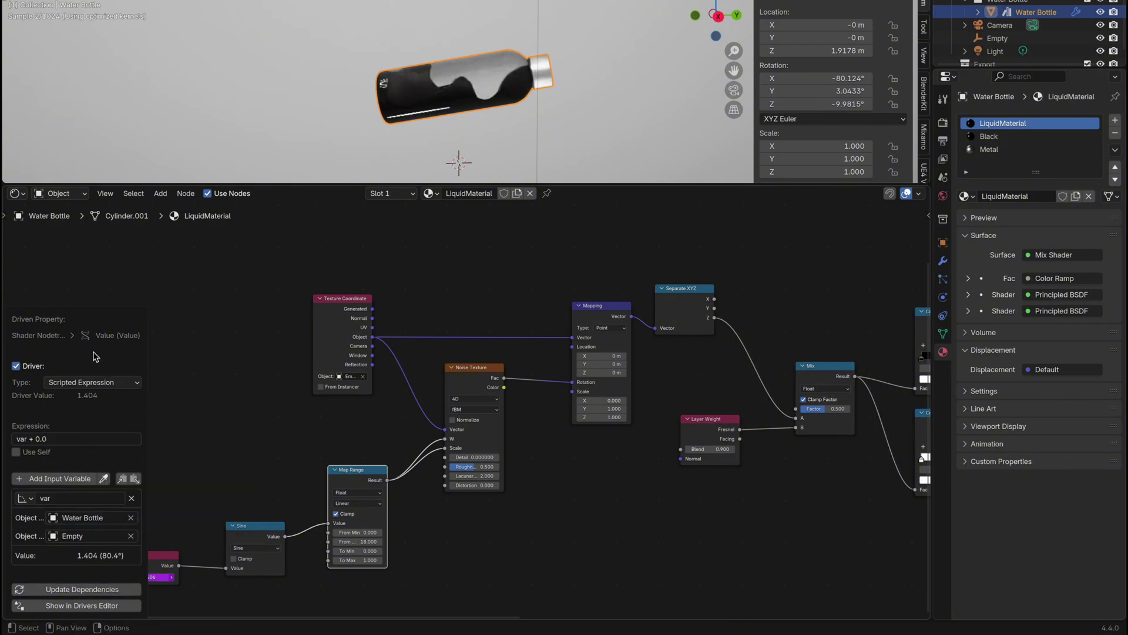
{"action": "left_click", "coordinate": [224, 365]}
{"action": "left_click", "coordinate": [394, 330]}
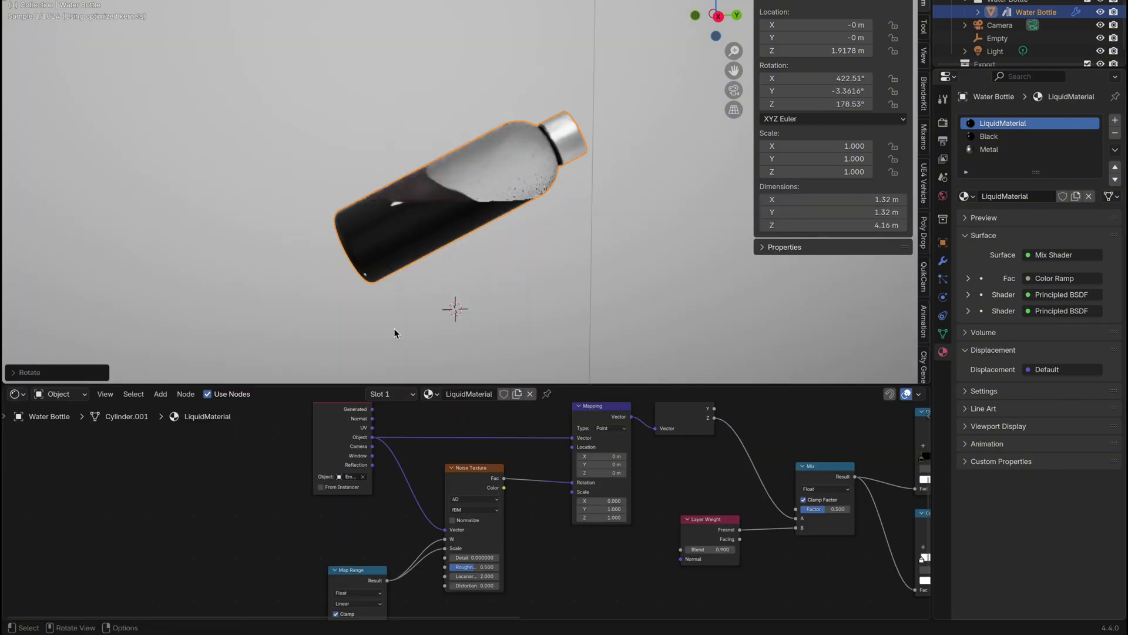
- Rotate the bottle to check the driven liquid waves, and reset its rotation to 0° on all axes
{"action": "middle_click_drag", "start_coordinate": [175, 552], "coordinate": [257, 469]}
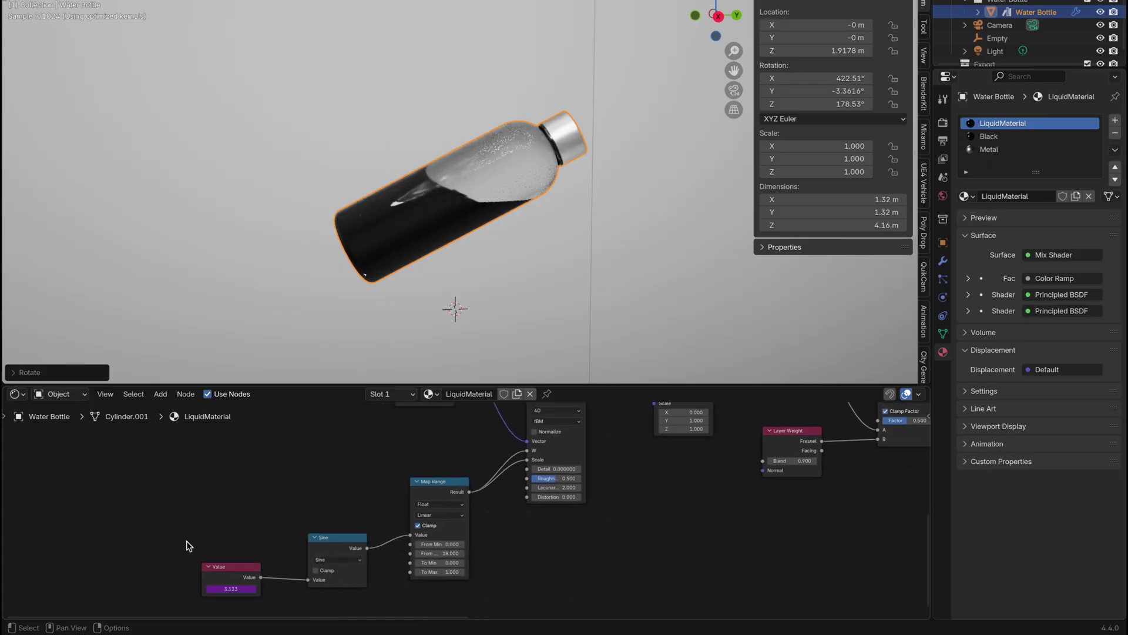
{"action": "key", "text": "r"}
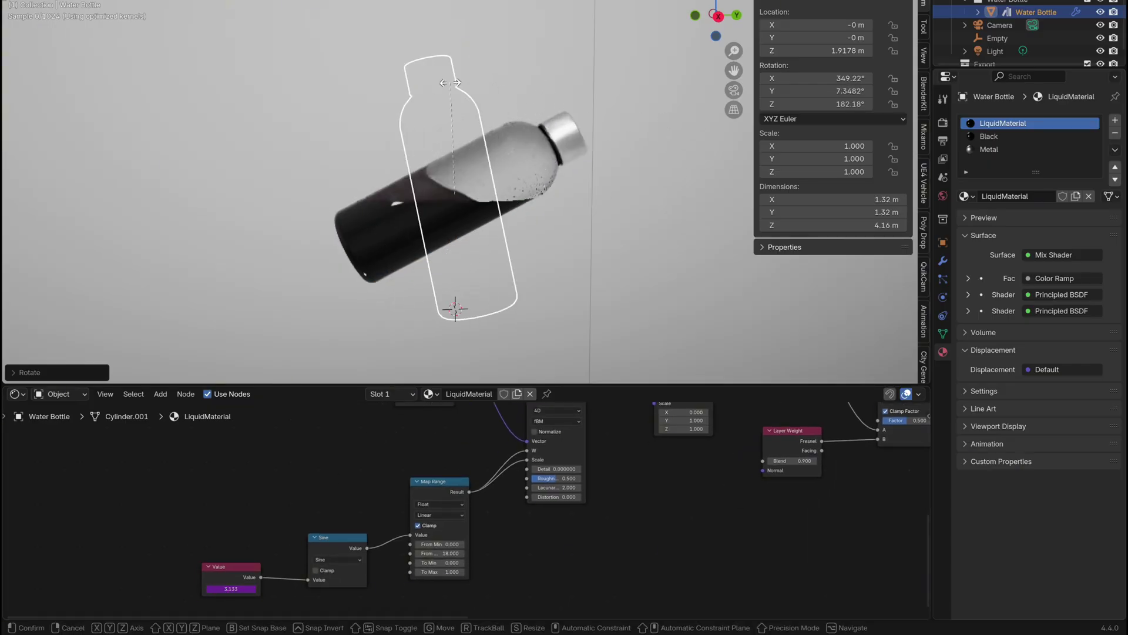
{"action": "left_click", "coordinate": [428, 263]}
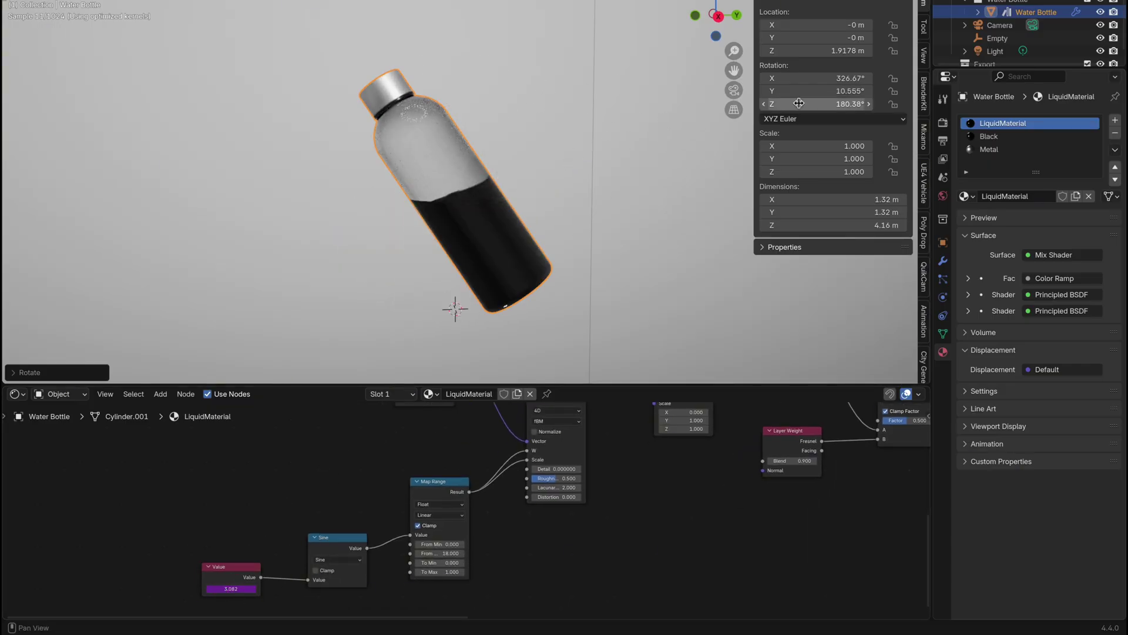
{"action": "key", "text": "Return"}
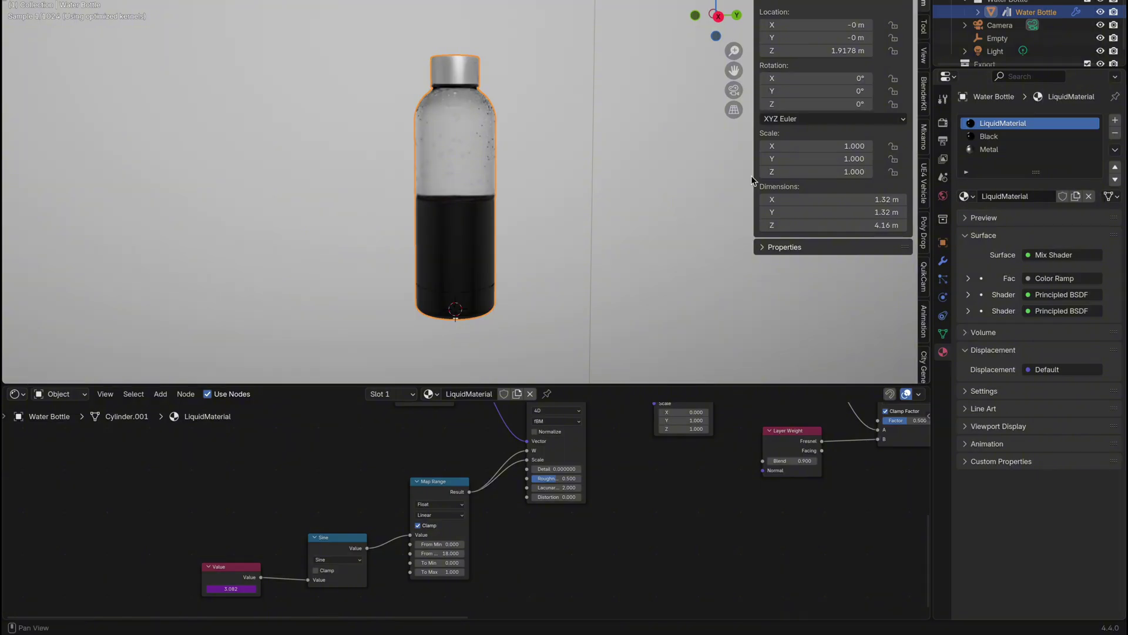
- Set the Map Range's From Max to 52.4 and To Max to 1.2 while tilting the bottle to check its waves, and clear its rotation
{"action": "key", "text": "r"}
{"action": "left_click", "coordinate": [526, 295]}
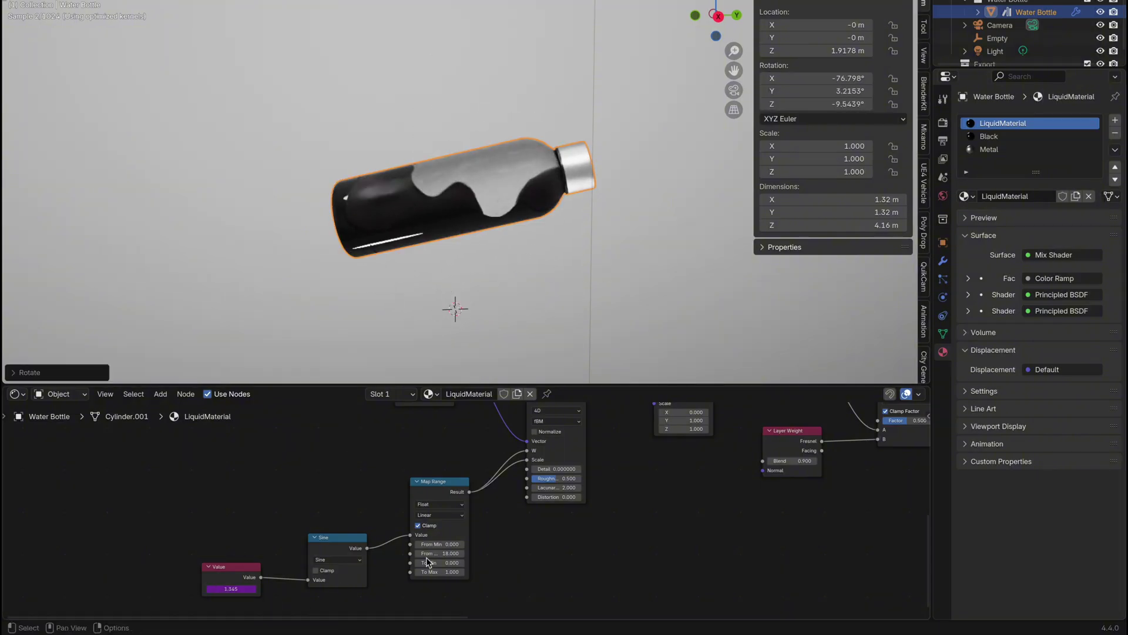
{"action": "left_click_drag", "start_coordinate": [429, 554], "coordinate": [622, 554]}
{"action": "left_click_drag", "start_coordinate": [476, 553], "coordinate": [477, 553]}
{"action": "key", "text": "r"}
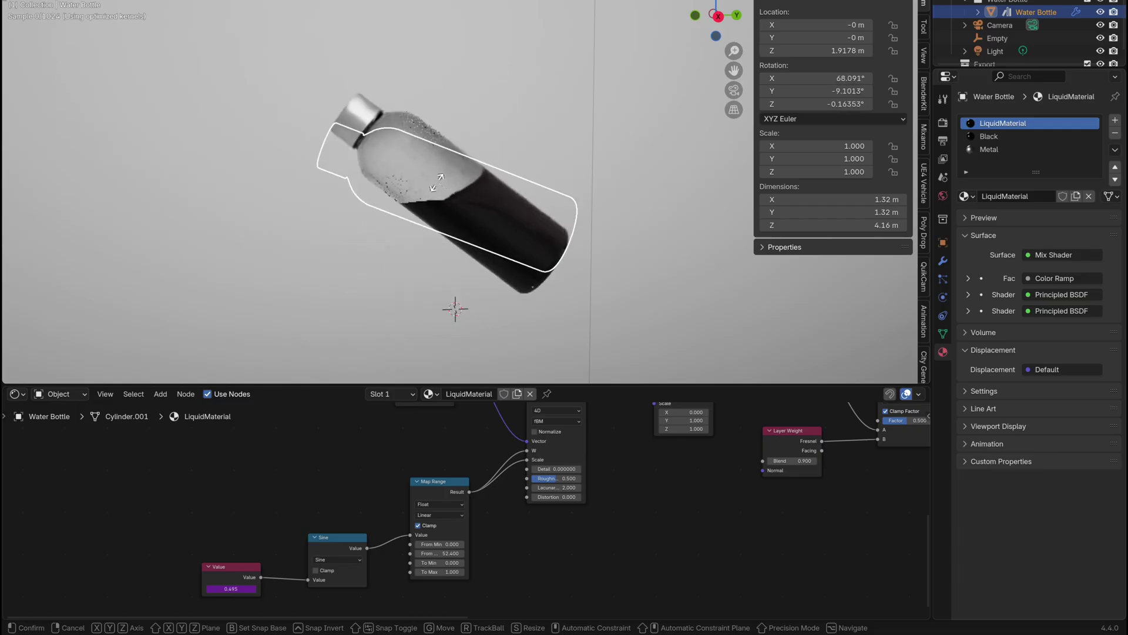
{"action": "left_click", "coordinate": [433, 199]}
{"action": "left_click_drag", "start_coordinate": [438, 572], "coordinate": [462, 572]}
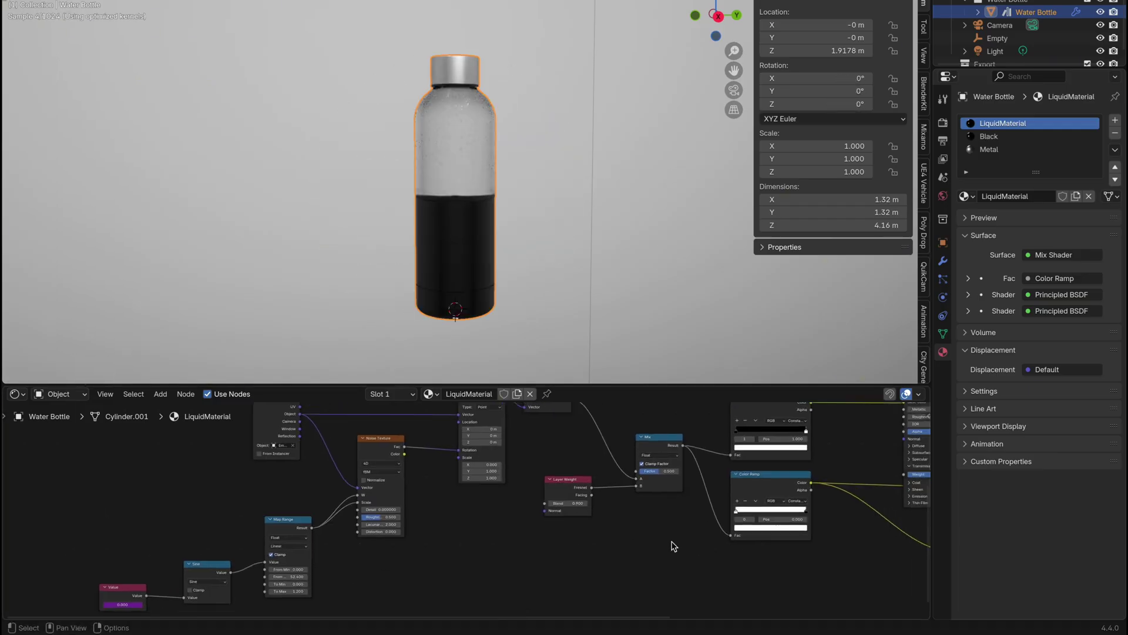
- Recolour the liquid blue through the color stops of both Color Ramps, giving the lower ramp a light blue
{"action": "middle_click_drag", "start_coordinate": [671, 546], "coordinate": [543, 551]}
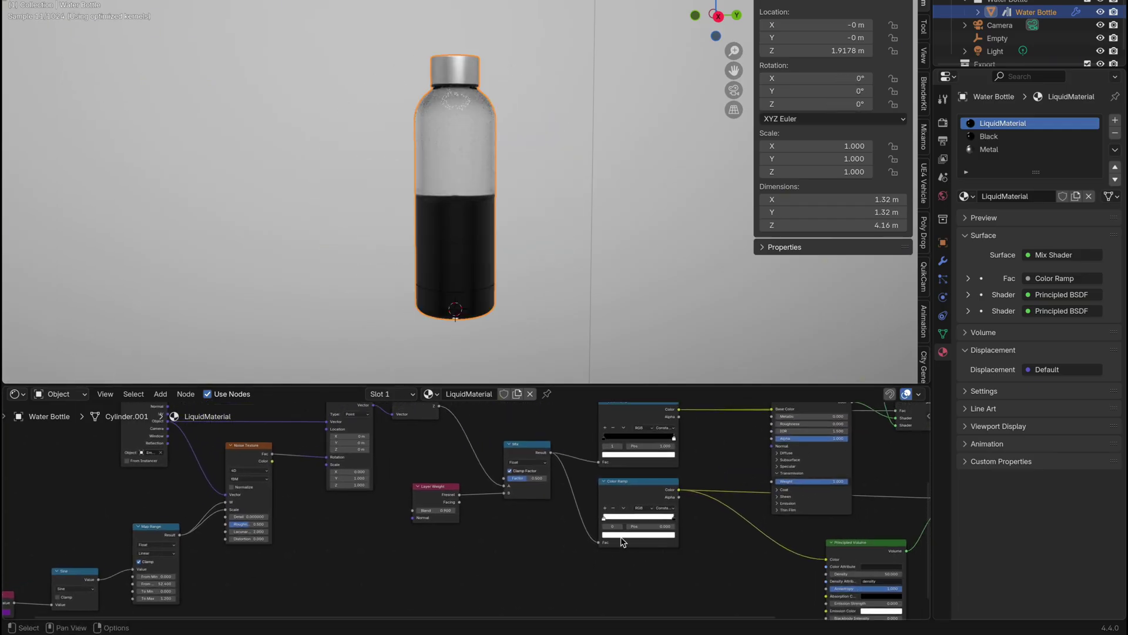
{"action": "middle_click_drag", "start_coordinate": [620, 537], "coordinate": [530, 617]}
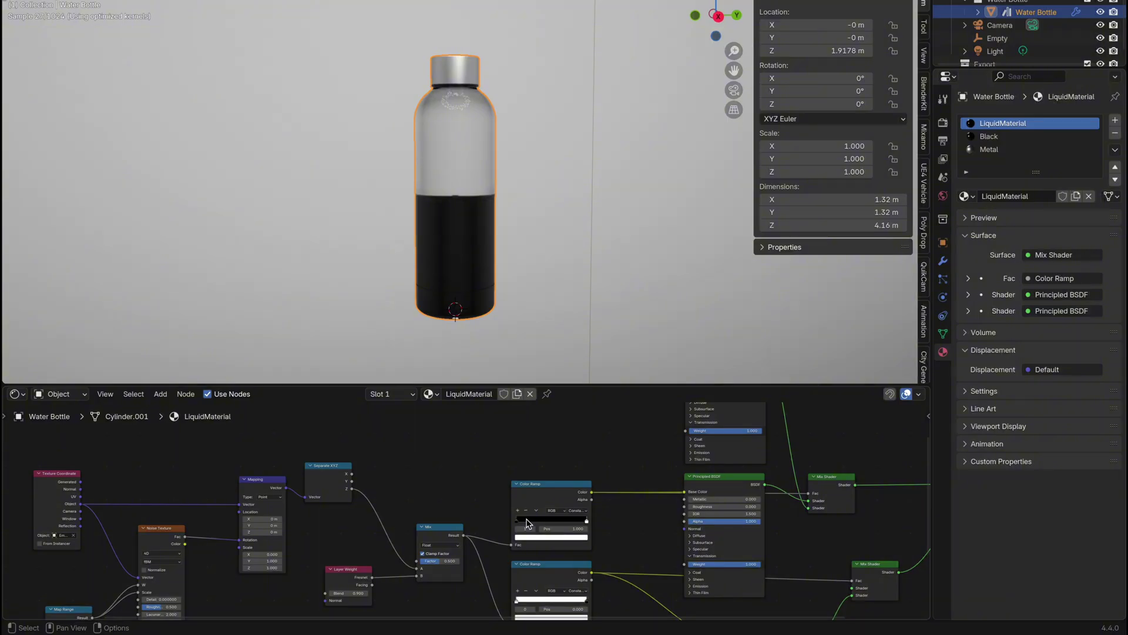
{"action": "left_click", "coordinate": [529, 538]}
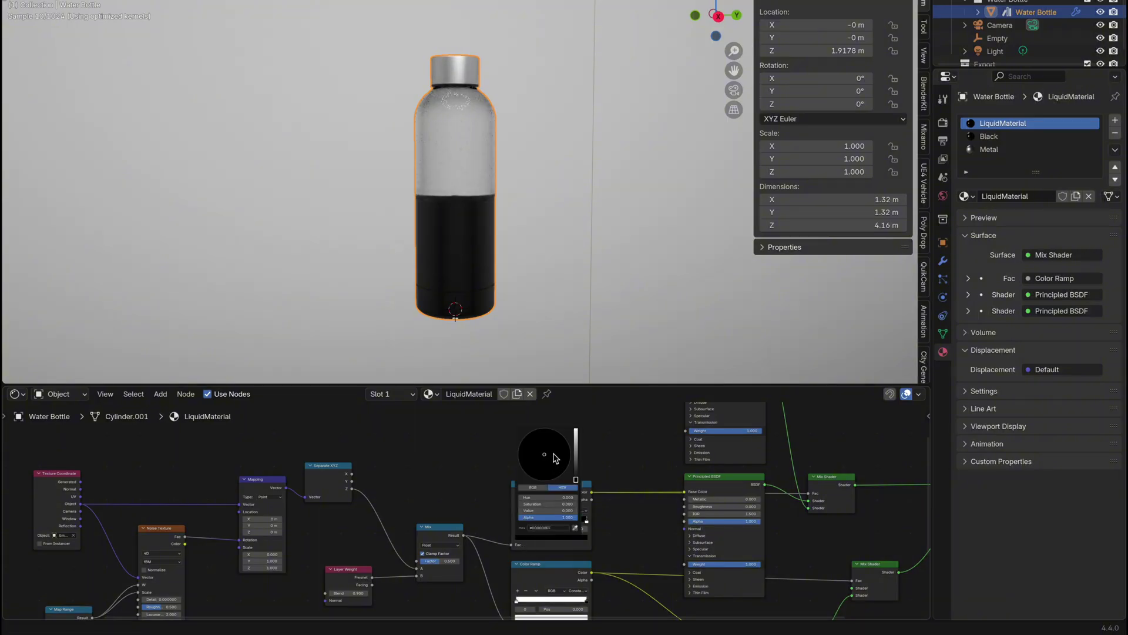
{"action": "scroll", "coordinate": [546, 470], "scroll_direction": "up", "scroll_amount": 3}
{"action": "middle_click_drag", "start_coordinate": [539, 616], "coordinate": [549, 492]}
{"action": "left_click", "coordinate": [549, 494]}
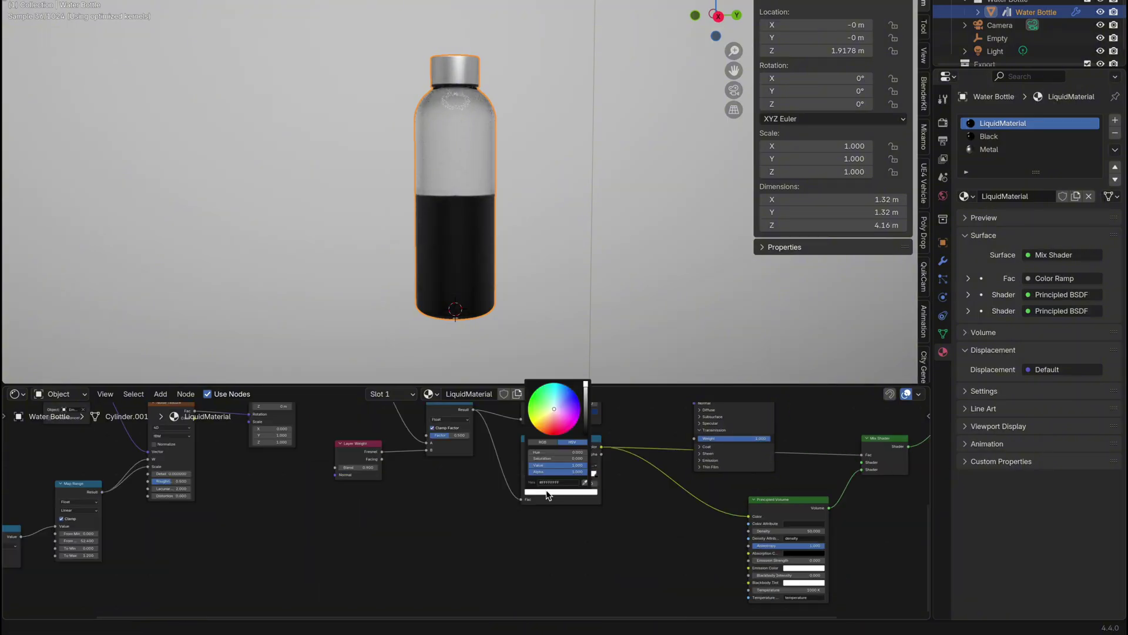
{"action": "left_click", "coordinate": [565, 392]}
- Lower the Density of the Principled Volume node to make the liquid less opaque
{"action": "middle_click_drag", "start_coordinate": [775, 419], "coordinate": [694, 526]}
{"action": "scroll", "coordinate": [744, 465], "scroll_direction": "down", "scroll_amount": 5, "text": "shift"}
{"action": "left_click", "coordinate": [744, 462]}
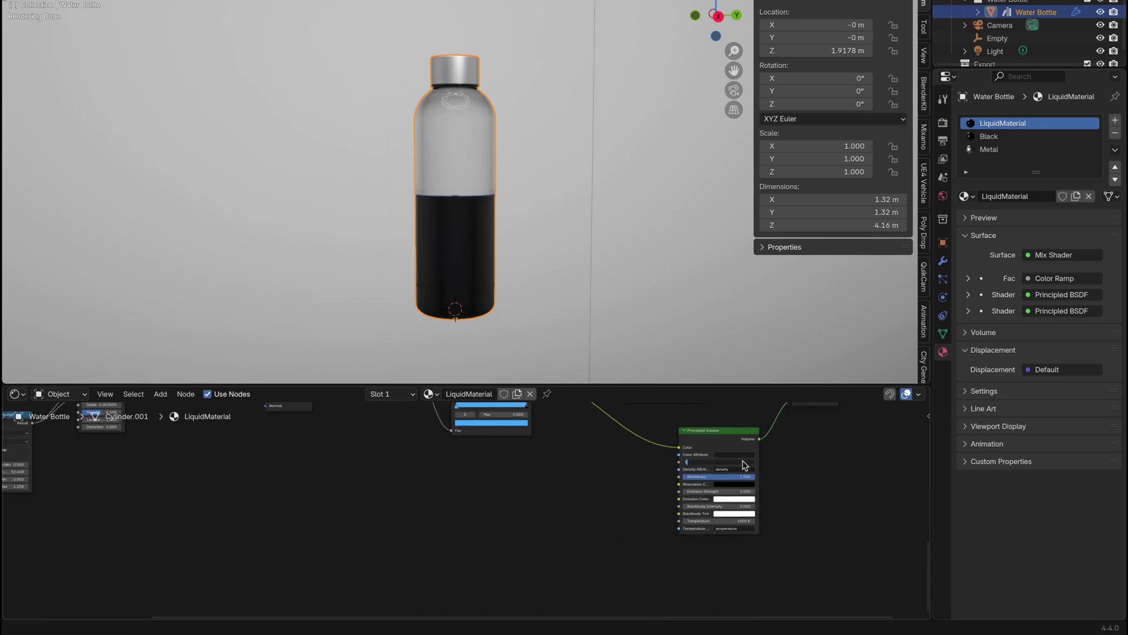
{"action": "type", "text": "0"}
{"action": "key", "text": "Return"}
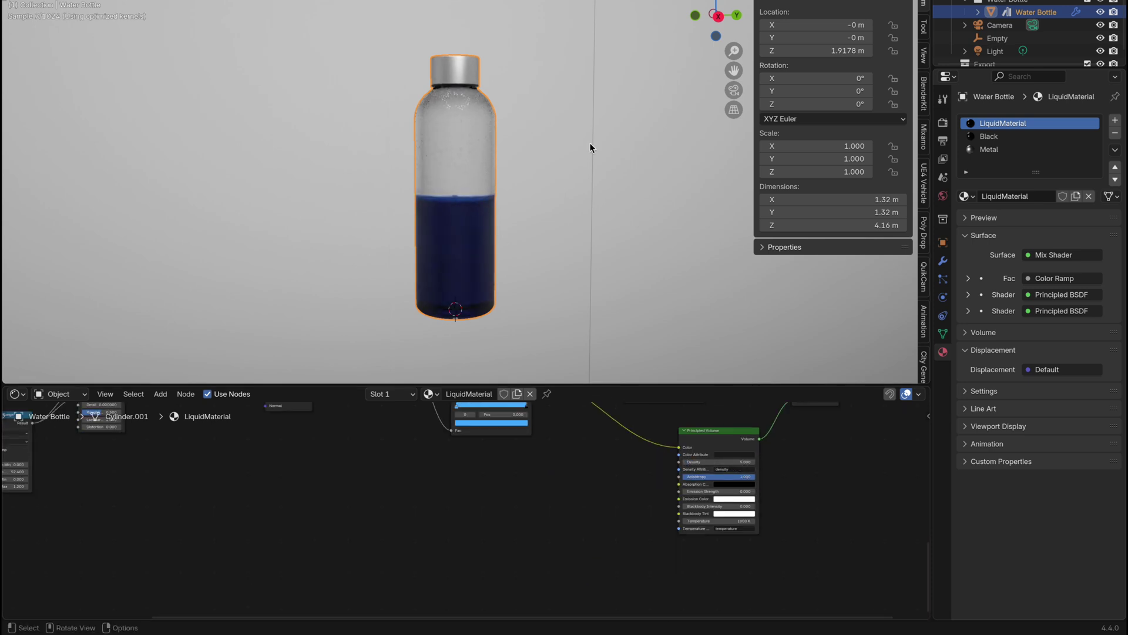
- Rotate the bottle freely into several tilted orientations to examine how the blue liquid's boundary reacts
{"action": "key", "text": "r"}
{"action": "key", "text": "r"}
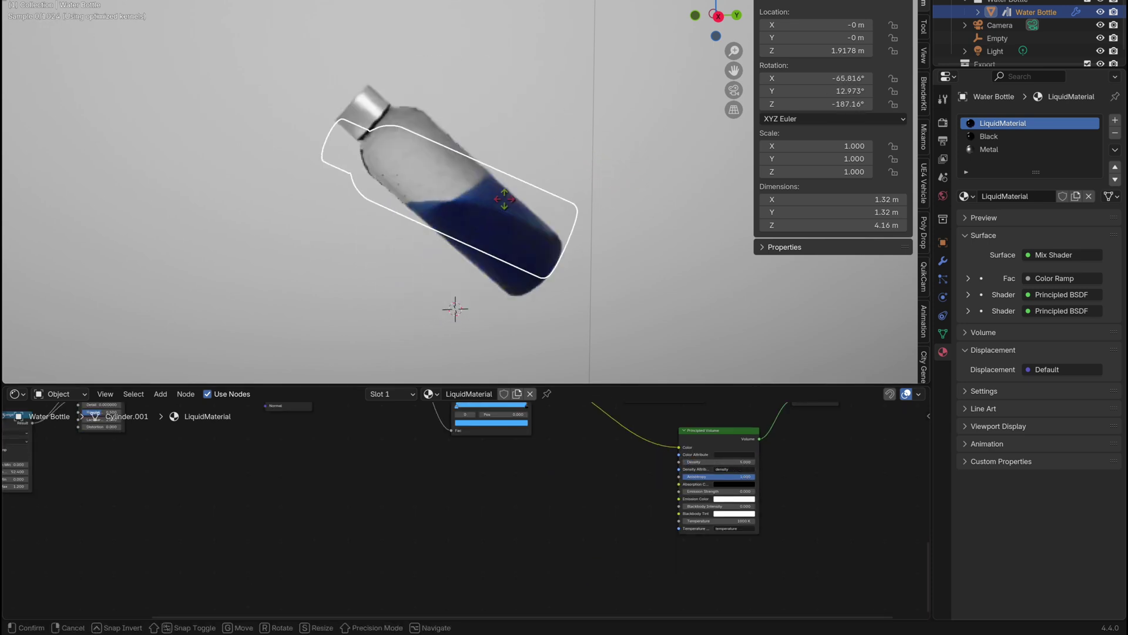
{"action": "left_click", "coordinate": [661, 188]}
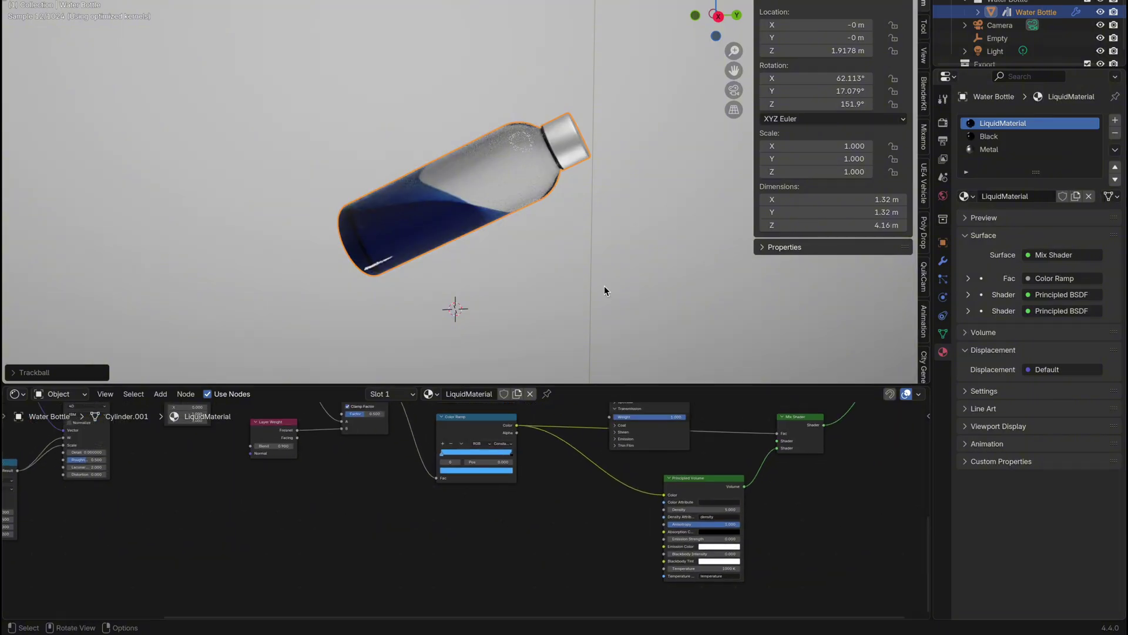
{"action": "key", "text": "r"}
{"action": "key", "text": "r"}
{"action": "left_click", "coordinate": [567, 245]}
- Raise the Map Range's From Max further and rotate the bottle freely to test the calmer waves
{"action": "middle_click_drag", "start_coordinate": [12, 528], "coordinate": [557, 509]}
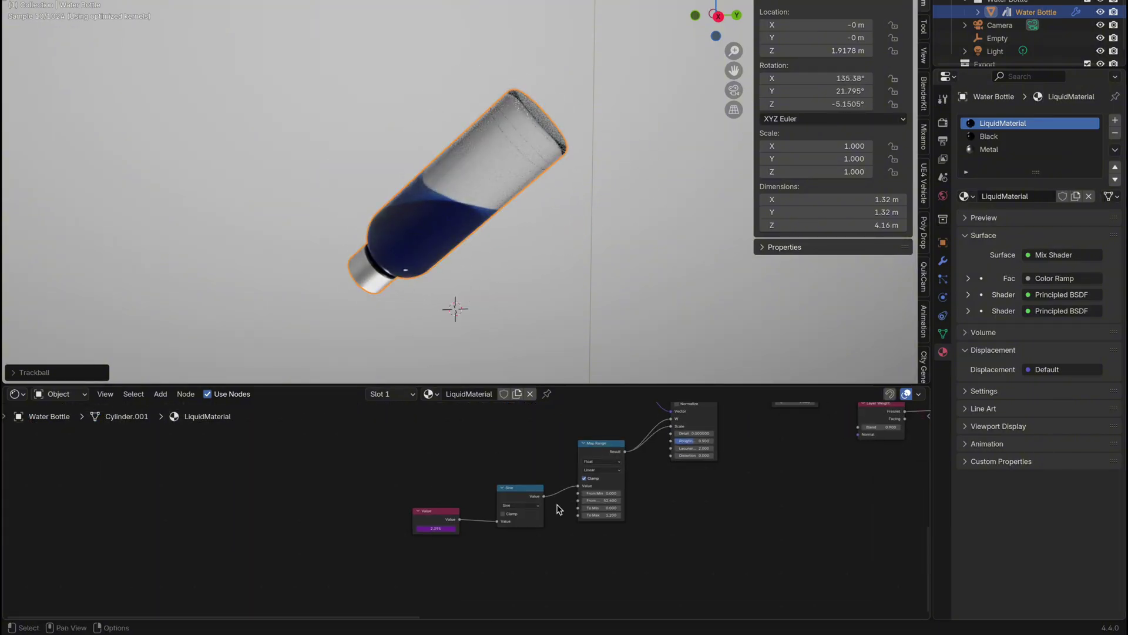
{"action": "key", "text": "r"}
{"action": "key", "text": "r"}
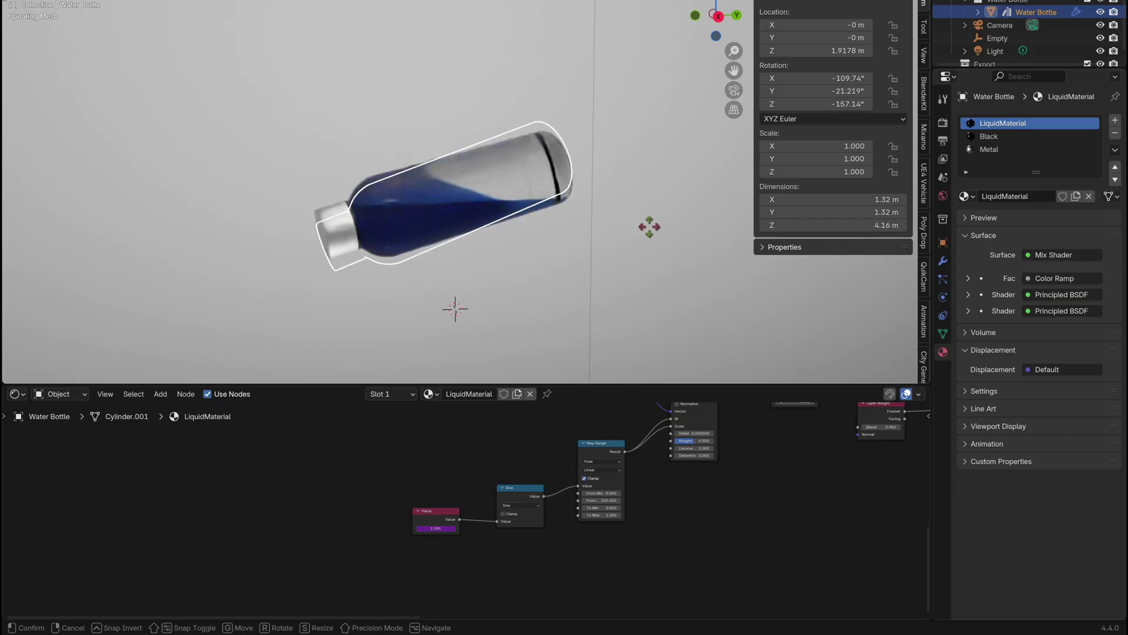
{"action": "left_click", "coordinate": [652, 556]}
- Change the liquid's color stops in both Color Ramps from blue to red
{"action": "middle_click_drag", "start_coordinate": [652, 552], "coordinate": [32, 614]}
{"action": "left_click", "coordinate": [464, 492]}
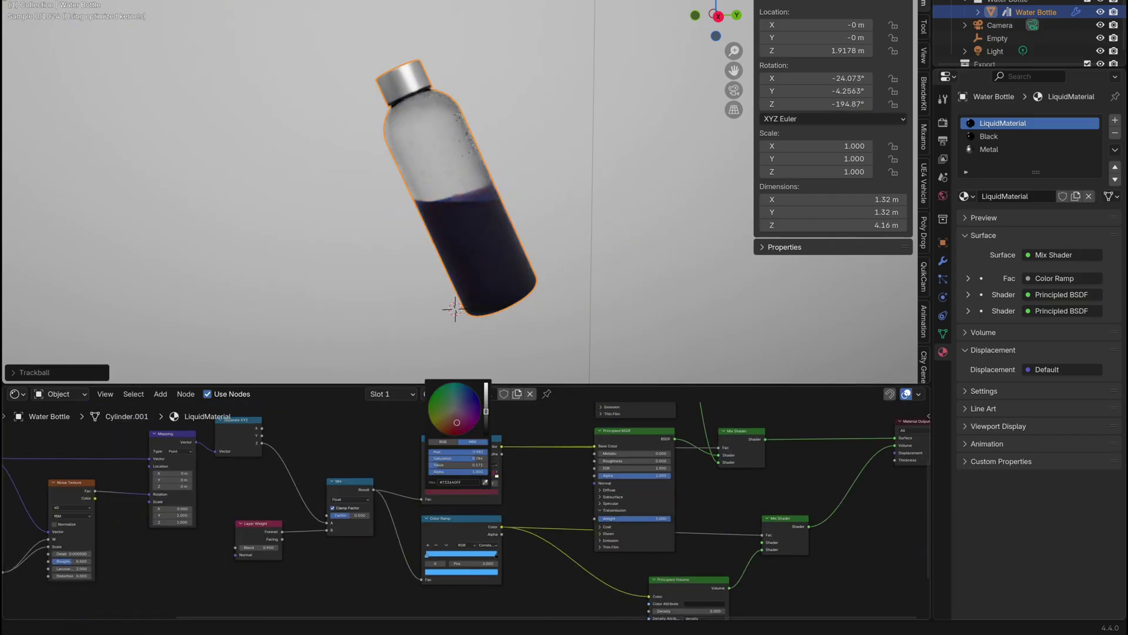
{"action": "left_click_drag", "start_coordinate": [470, 418], "coordinate": [478, 463]}
{"action": "left_click", "coordinate": [461, 572]}
{"action": "left_click_drag", "start_coordinate": [457, 506], "coordinate": [452, 516]}
- Rotate the bottle to check the red liquid's look and wave behaviour
{"action": "key", "text": "r"}
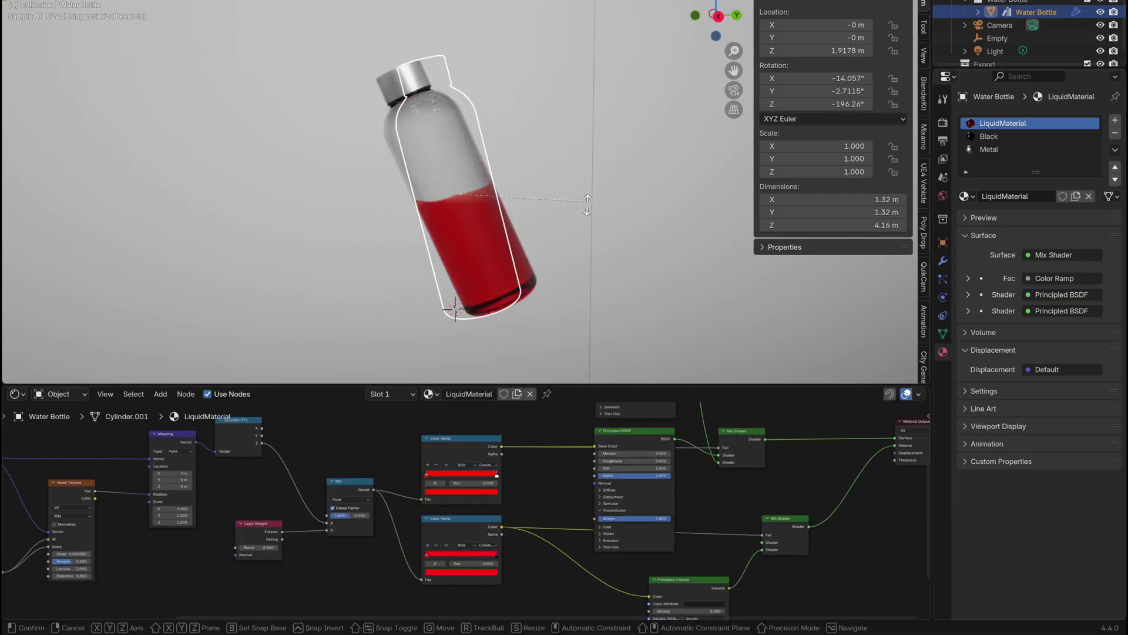